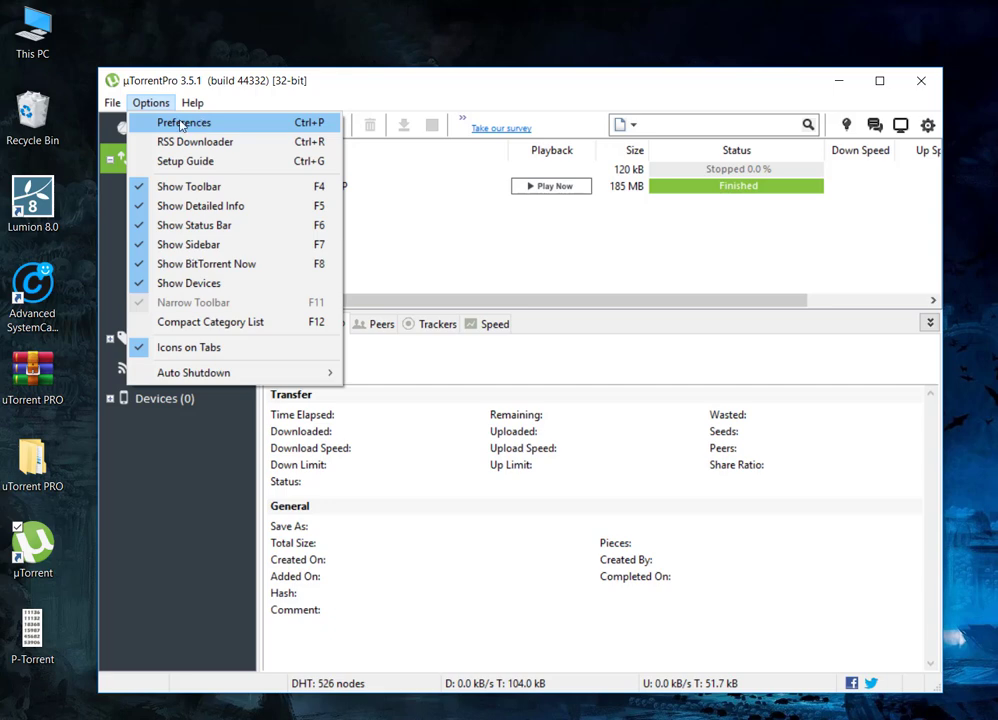
- Open the General preferences and enable appending .!ut to incomplete files
left_click(179, 123)
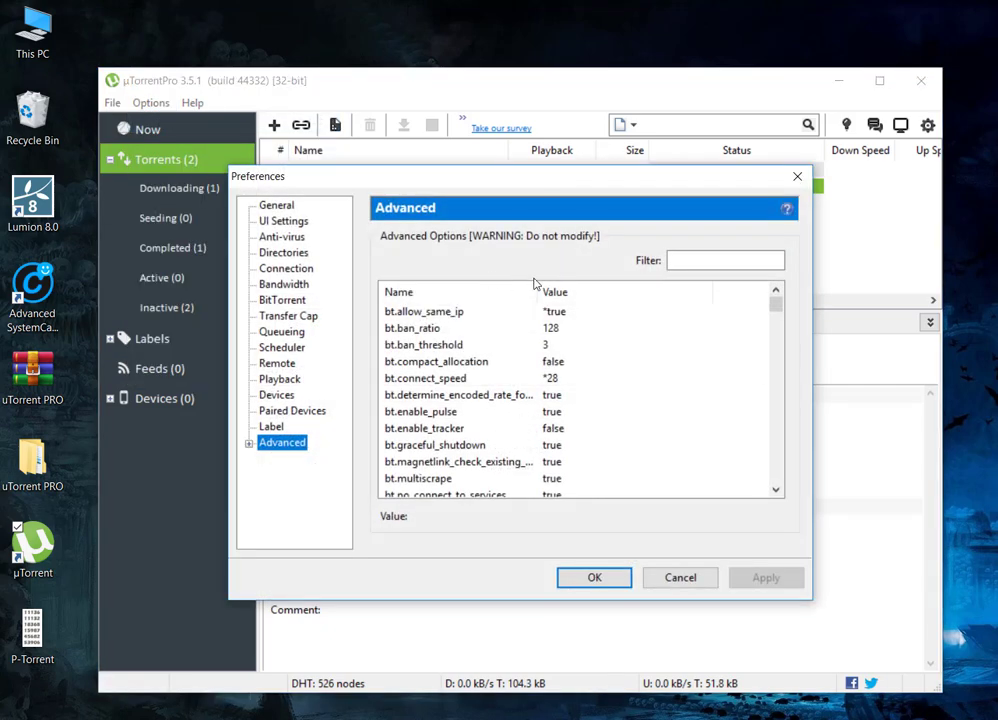
left_click(270, 206)
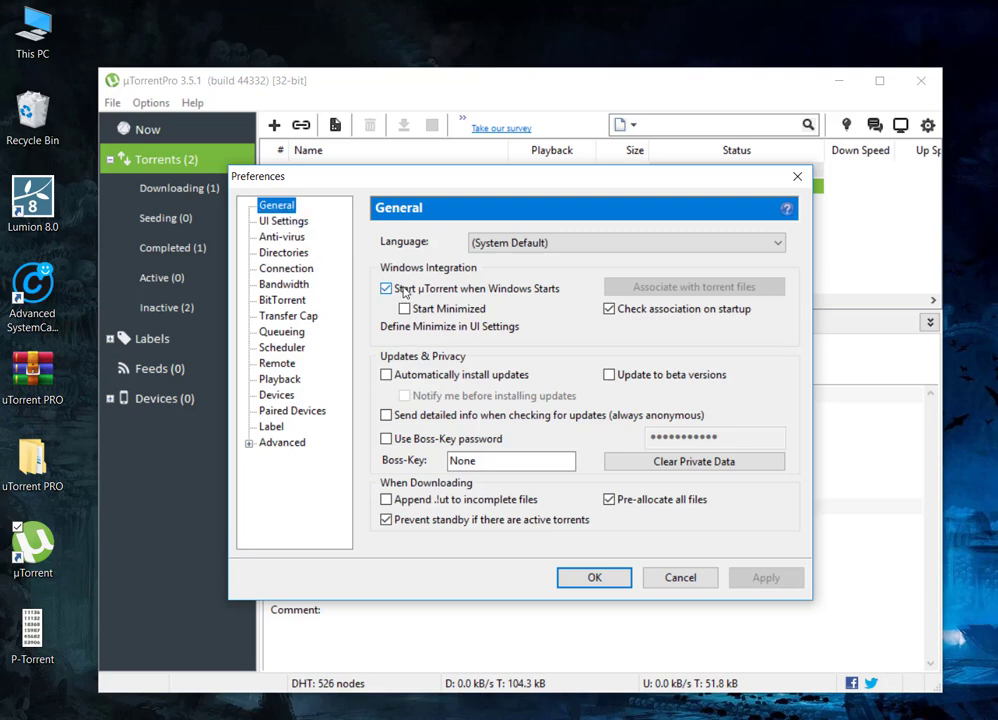
left_click(405, 503)
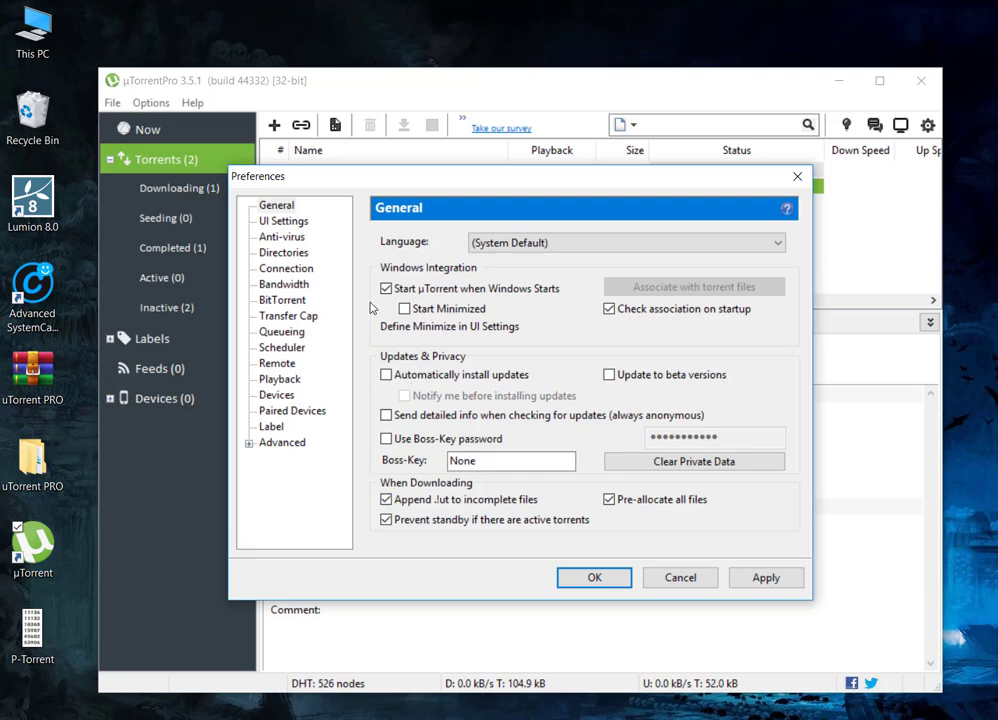
- Review the UI Settings, Directories and Connection preferences, checking the port used for incoming connections
left_click(280, 221)
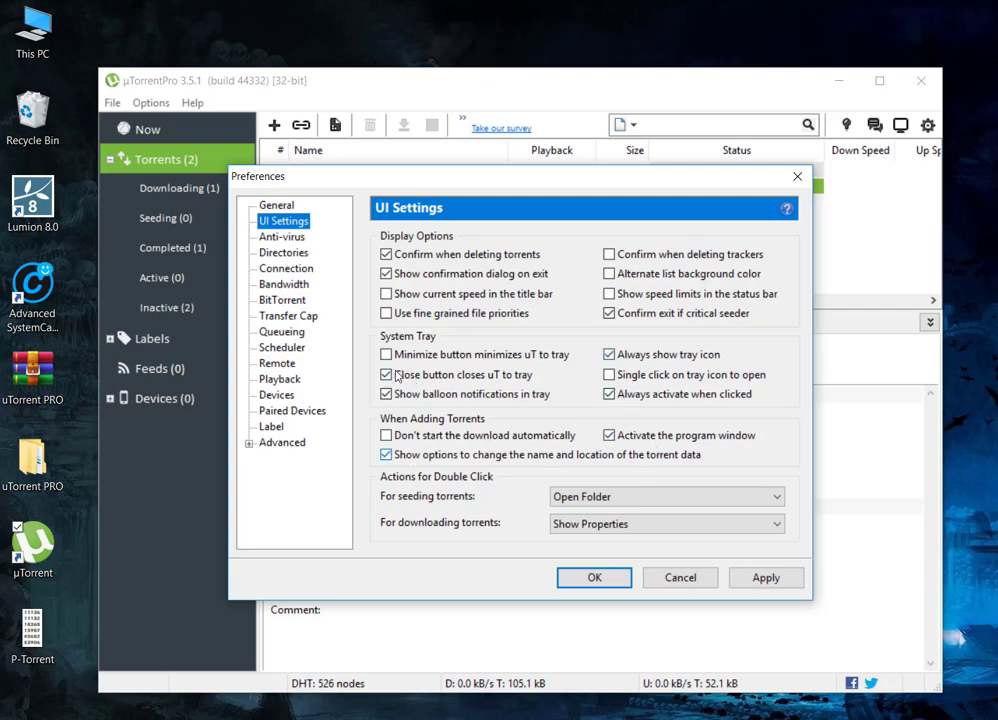
left_click(283, 254)
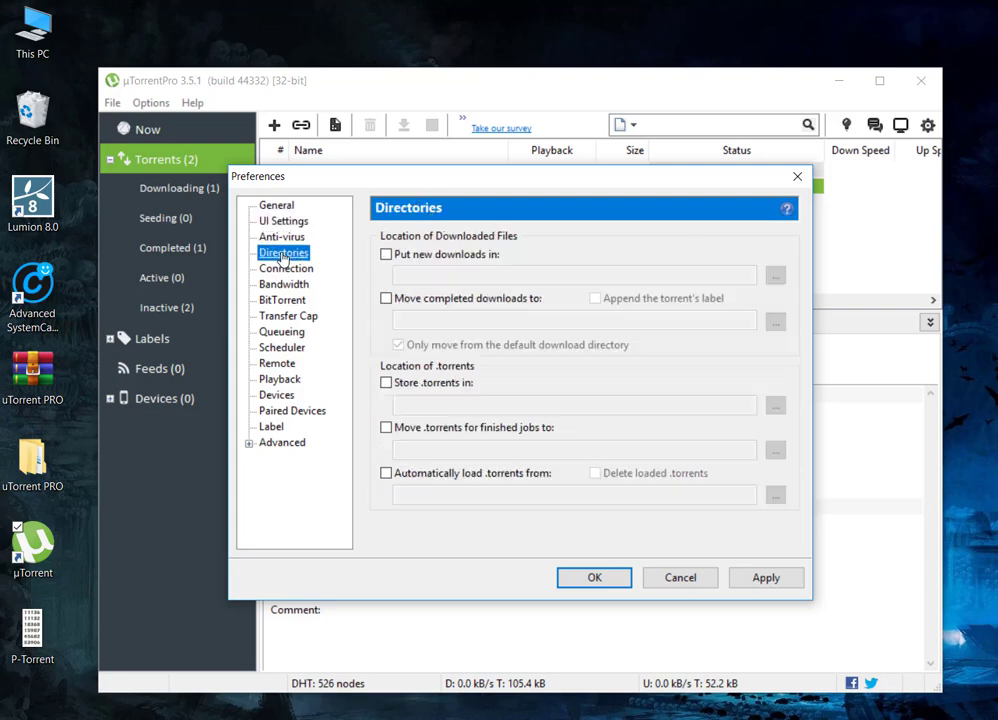
left_click(283, 268)
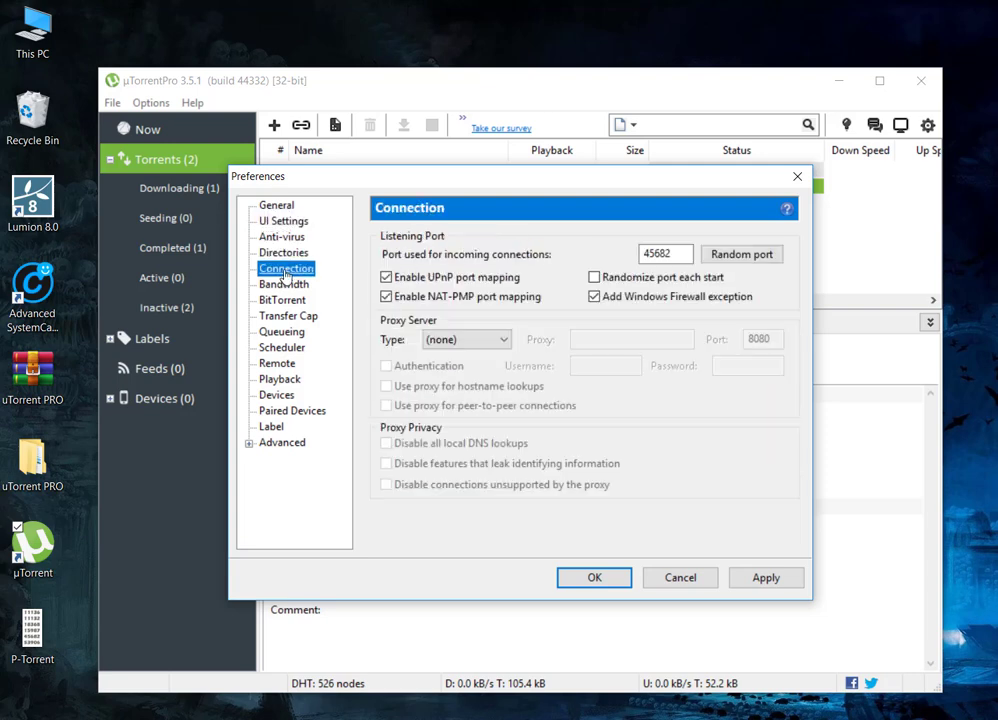
double_click(676, 253)
left_click_drag(460, 176, 589, 164)
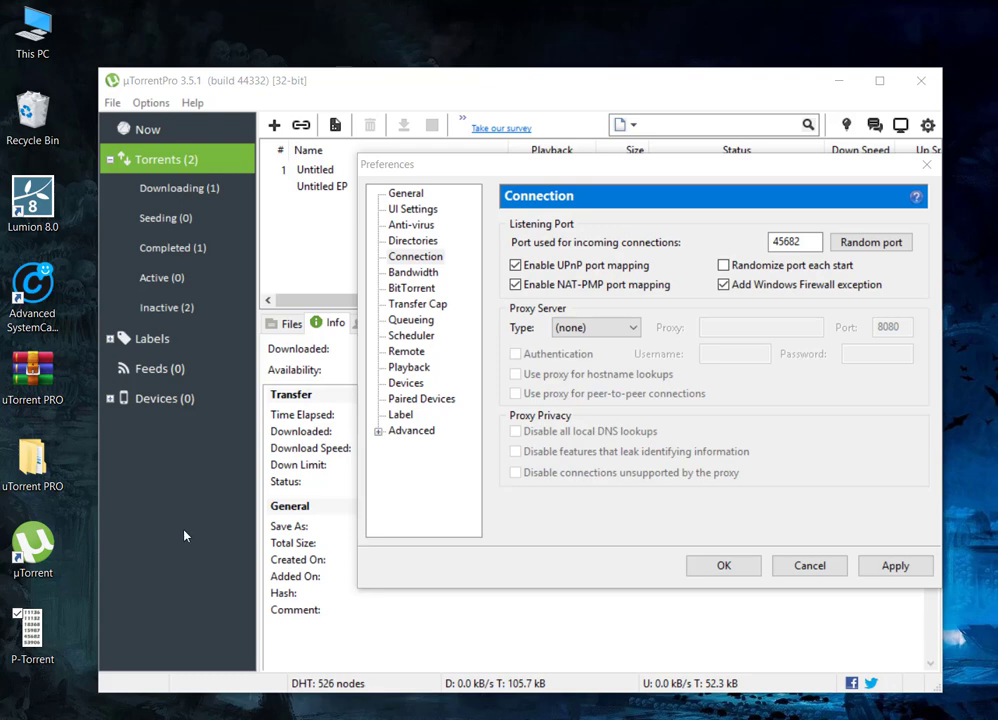
left_click_drag(598, 166, 526, 164)
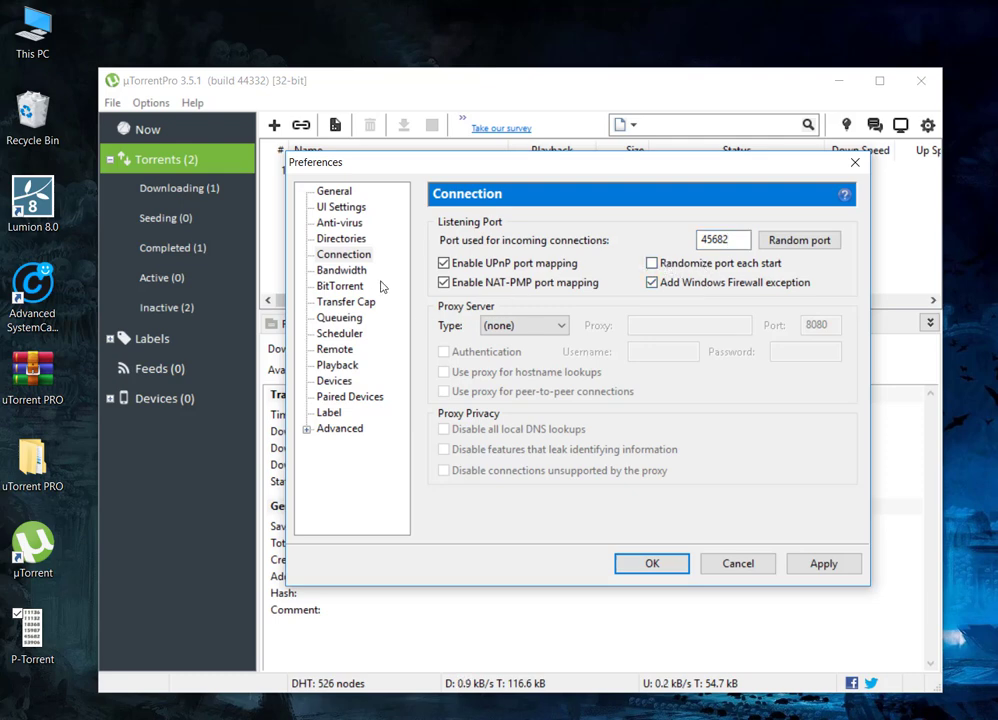
- Review the Bandwidth preferences, checking the maximum upload rate, connected peers and upload slots per torrent
left_click(343, 270)
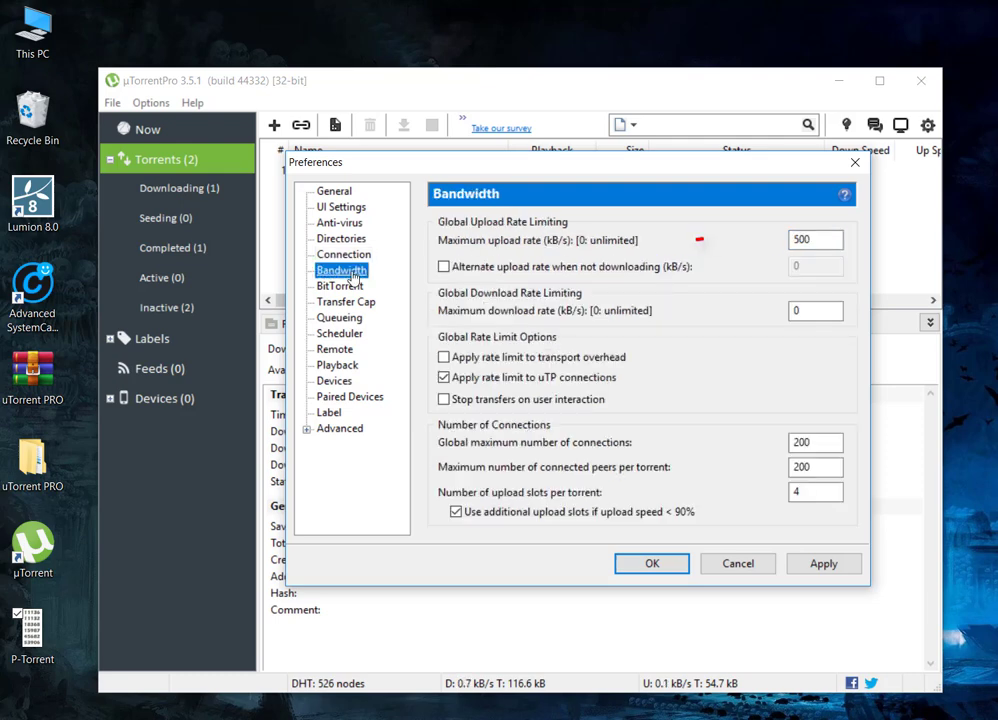
left_click(821, 239)
left_click(828, 240)
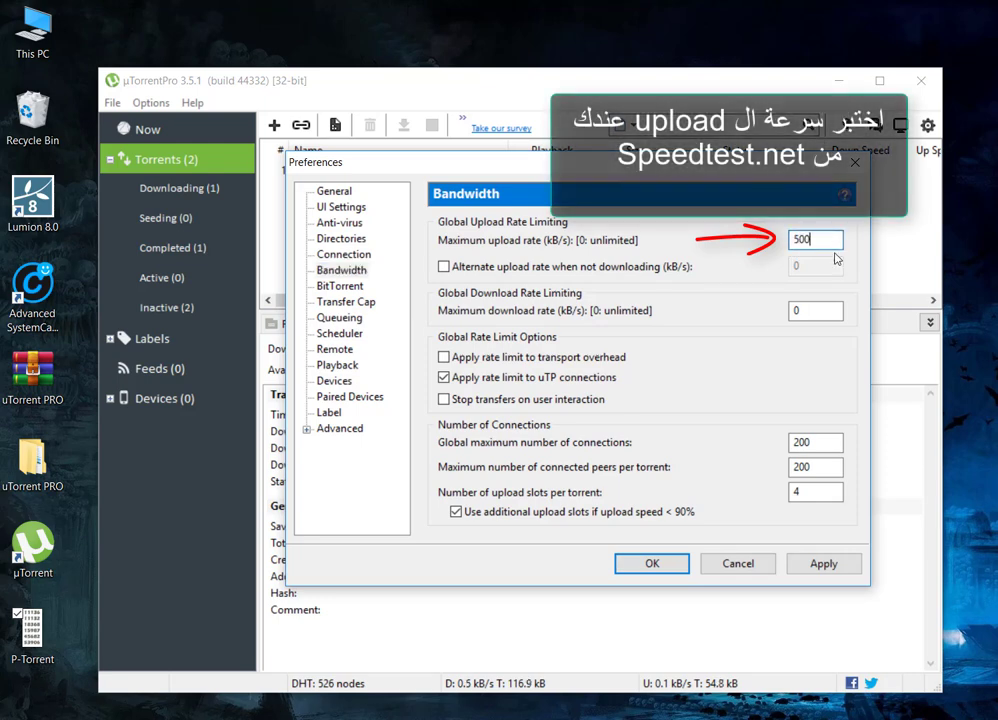
left_click(818, 467)
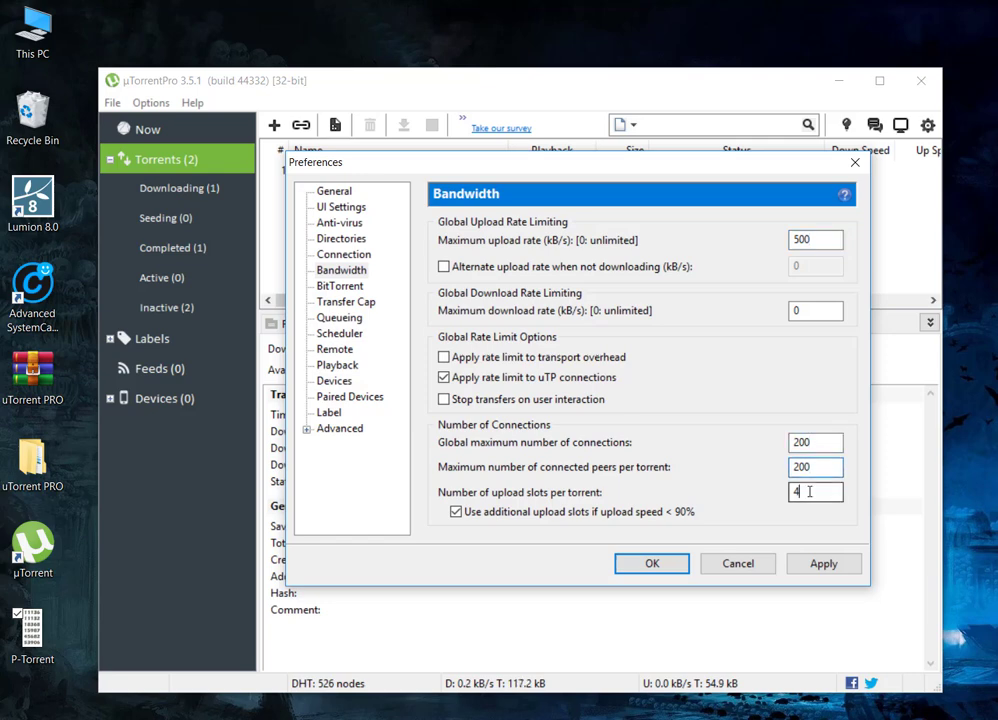
left_click(810, 491)
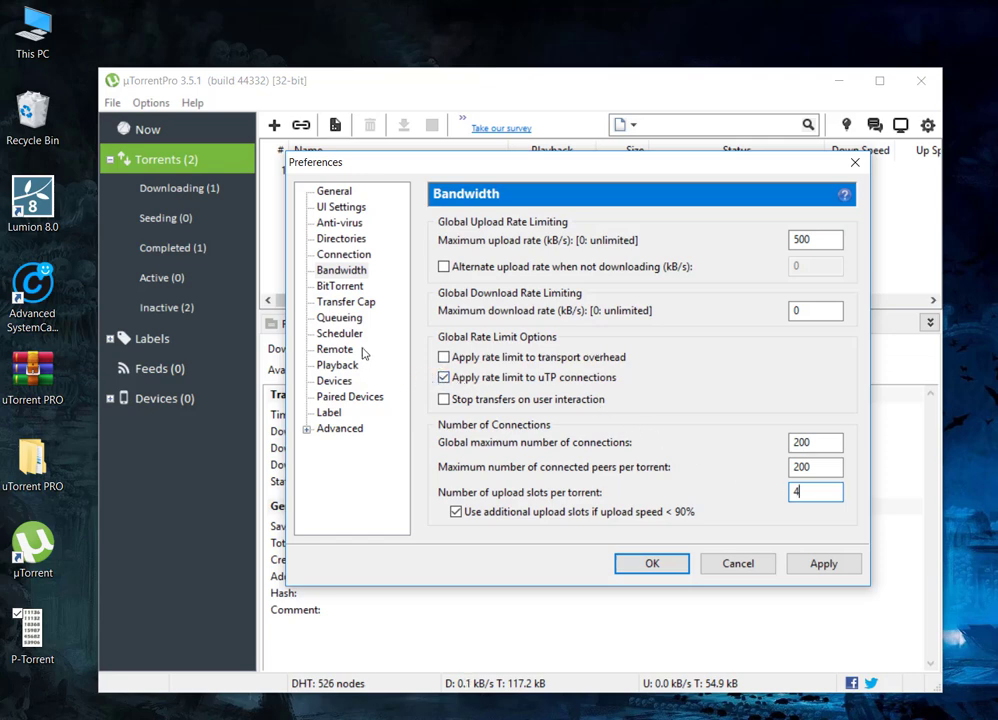
left_click(446, 268)
- Set the outgoing protocol encryption to Enabled in the BitTorrent preferences
left_click(345, 286)
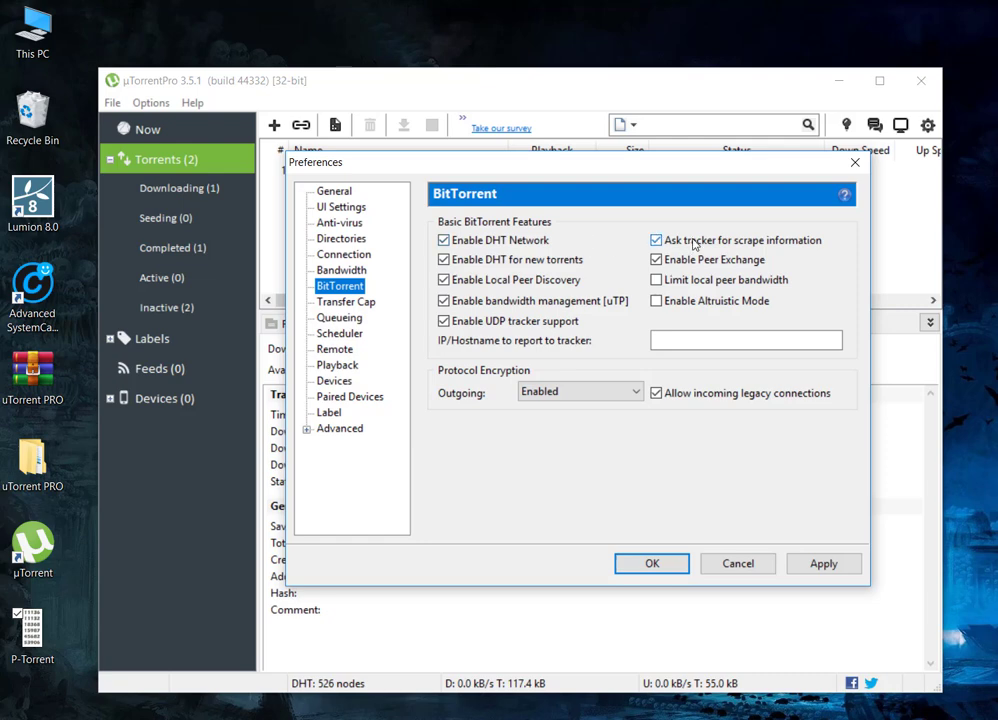
left_click(600, 391)
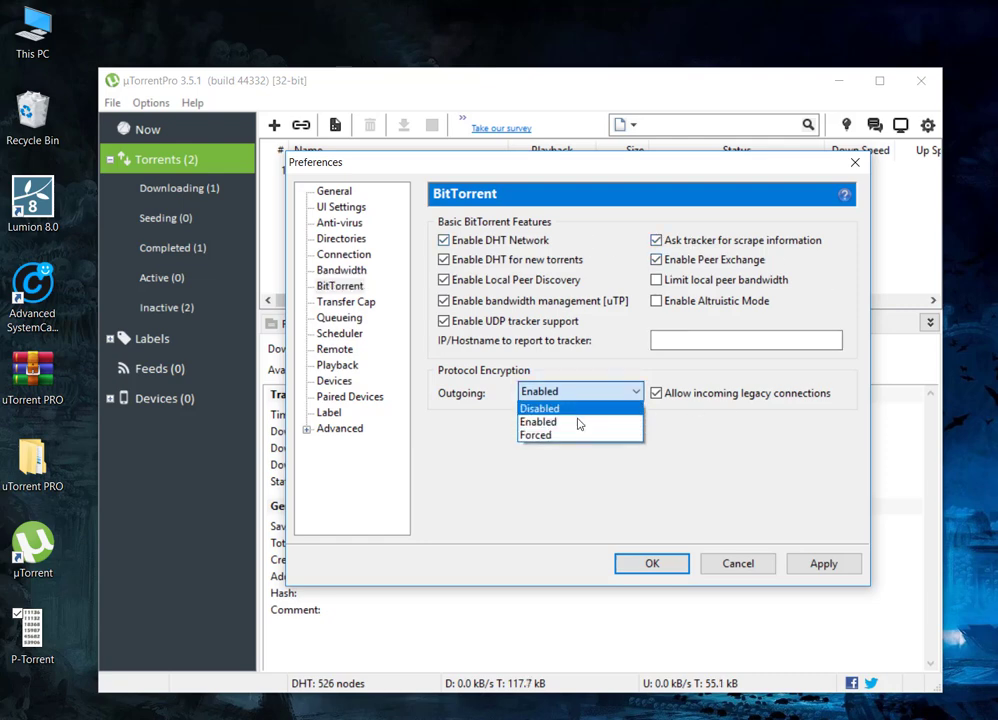
left_click(549, 424)
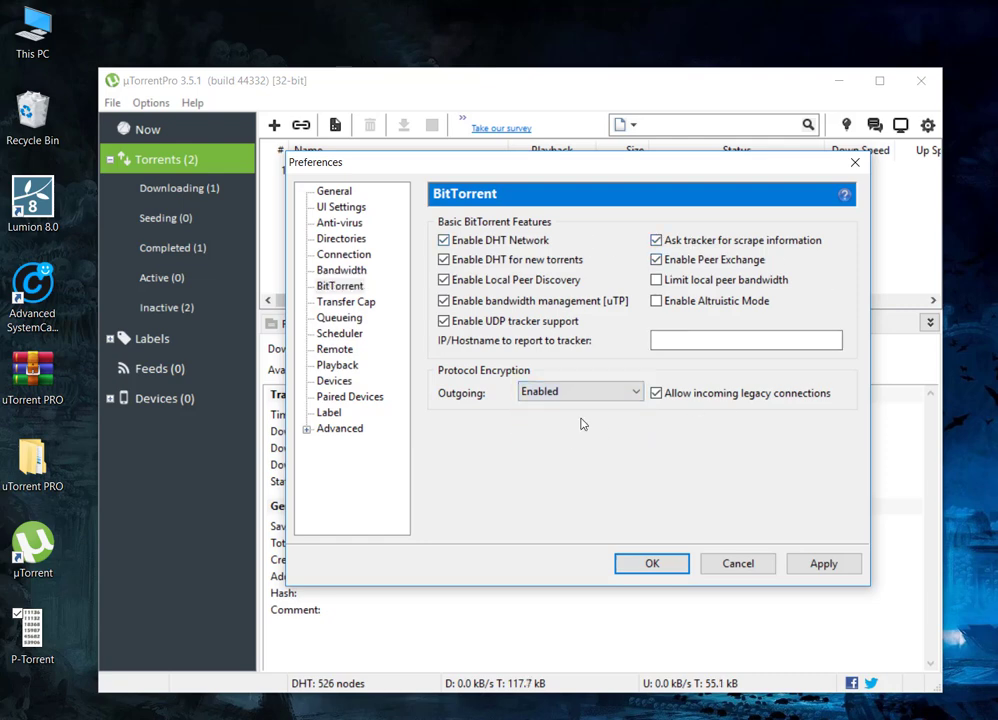
- Review the Transfer Cap and Queueing preferences, checking the active torrent and download limits and the minimum seeding ratio
left_click(358, 303)
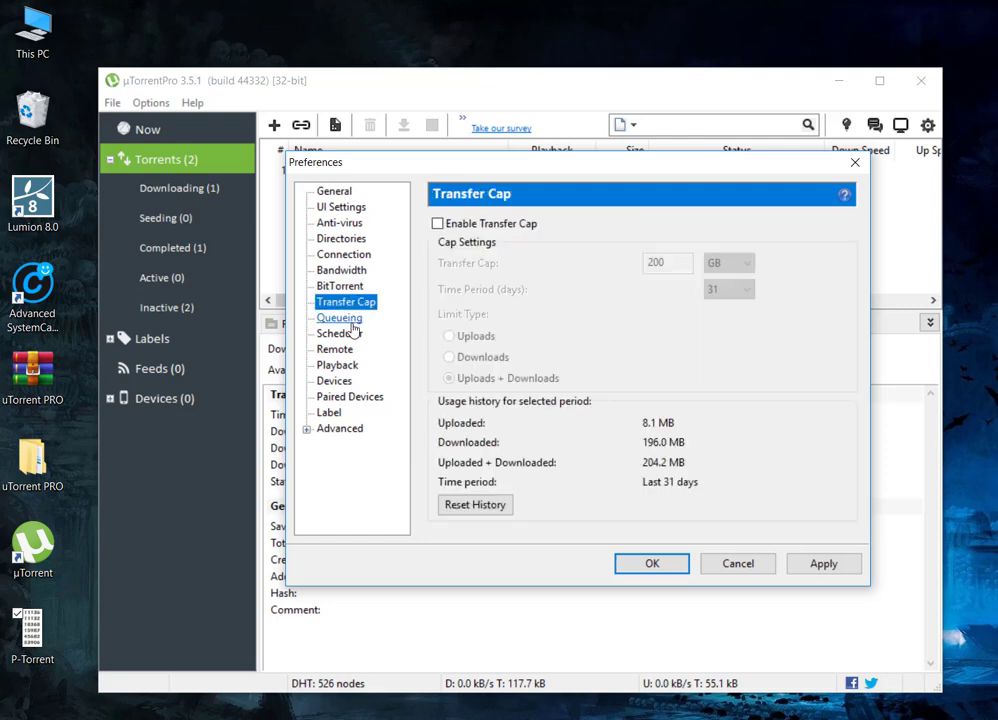
left_click(350, 319)
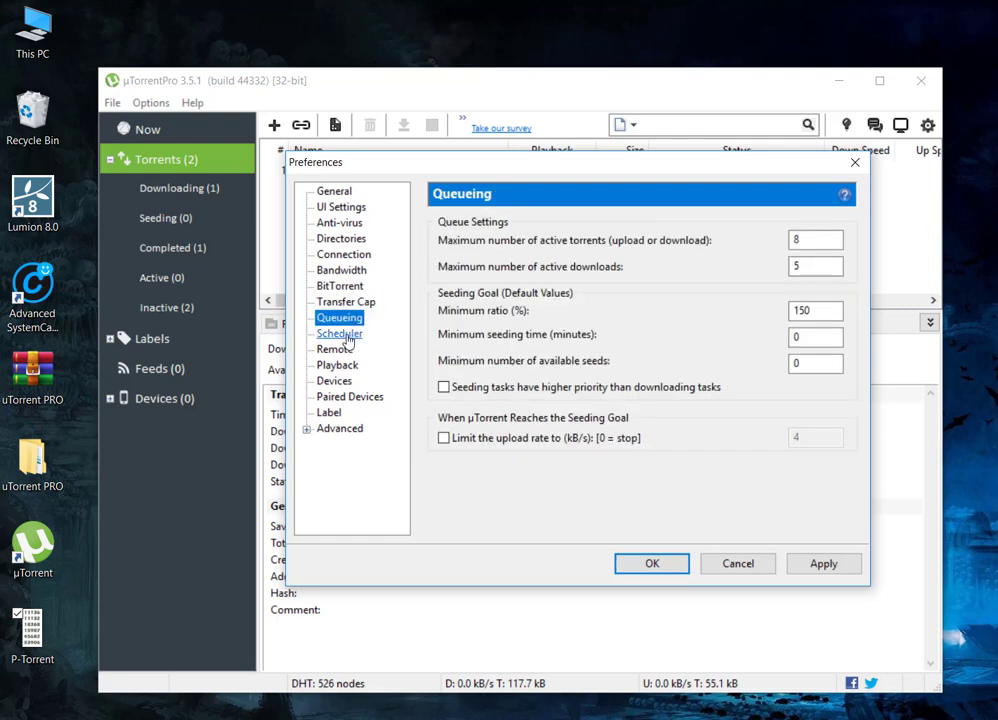
left_click(815, 239)
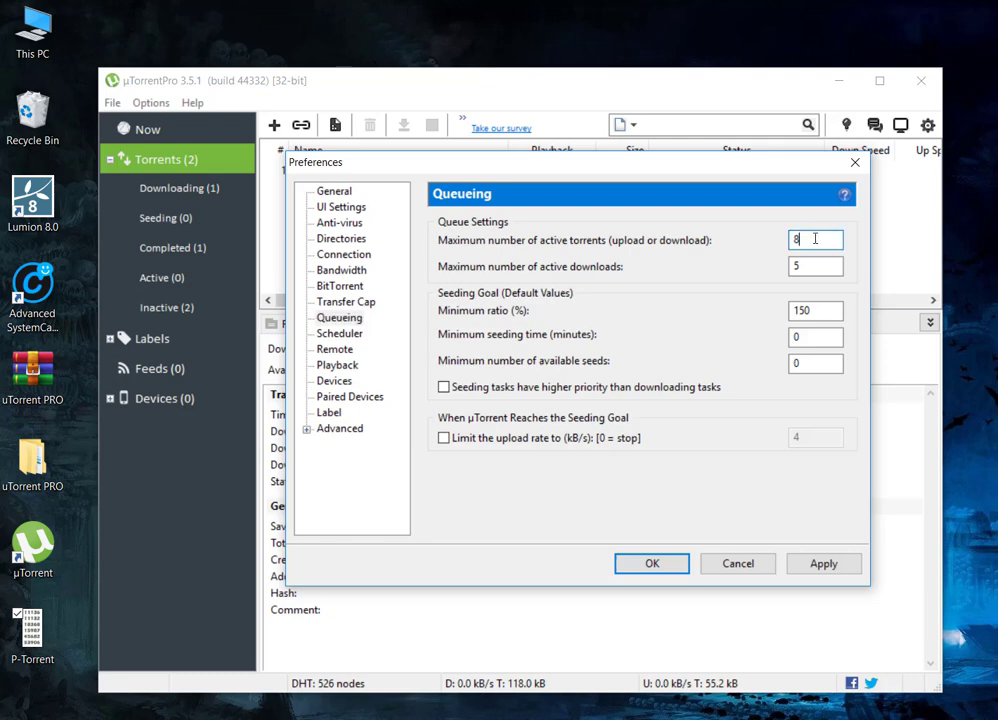
left_click(809, 263)
left_click(817, 309)
left_click(520, 385)
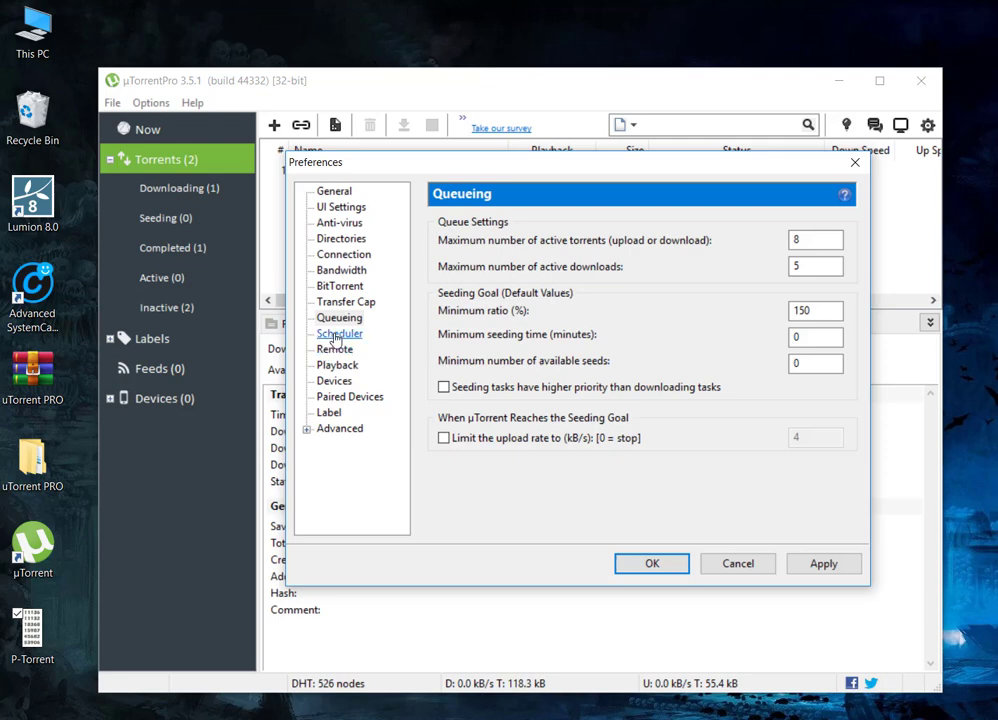
- Review the Scheduler preferences and the Web UI and Disk Cache pages of the advanced preferences
left_click(336, 334)
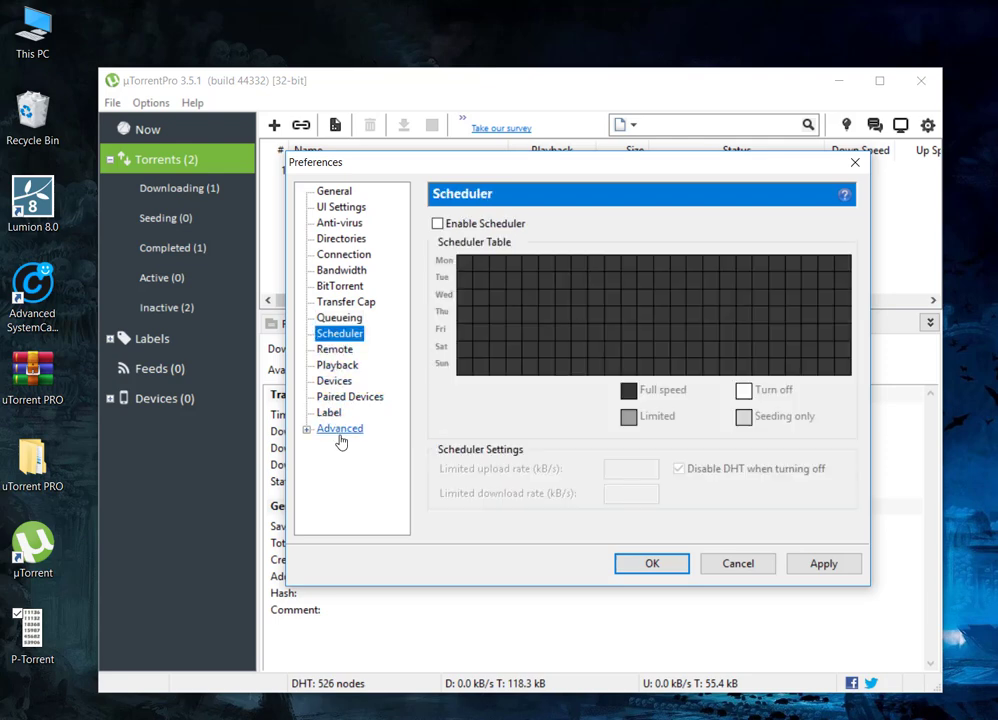
left_click(307, 429)
left_click(350, 478)
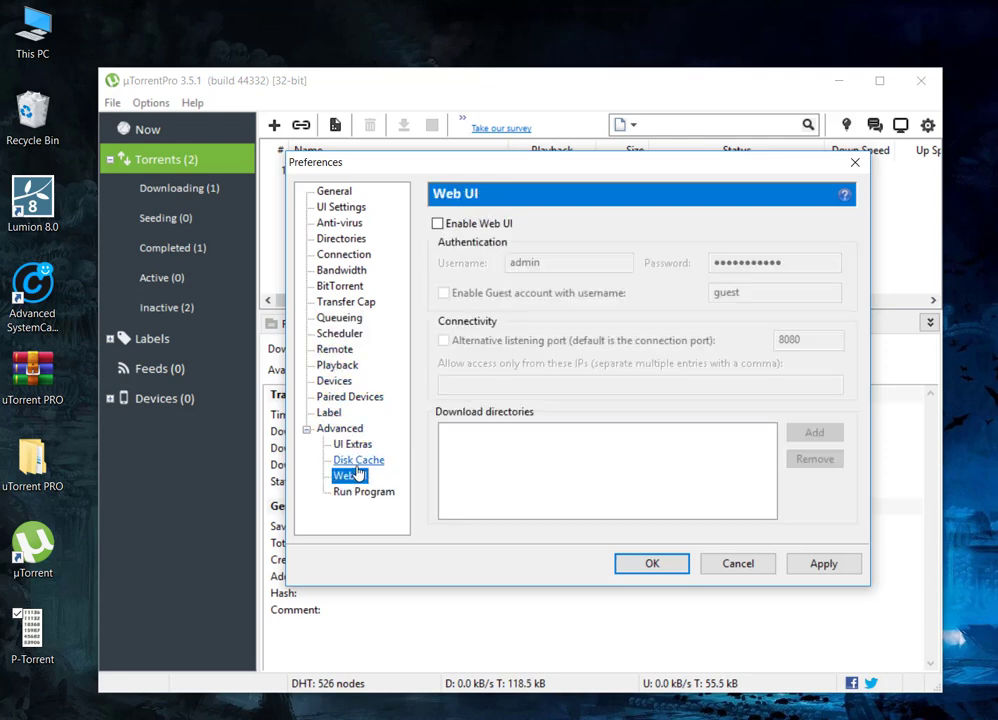
left_click(350, 464)
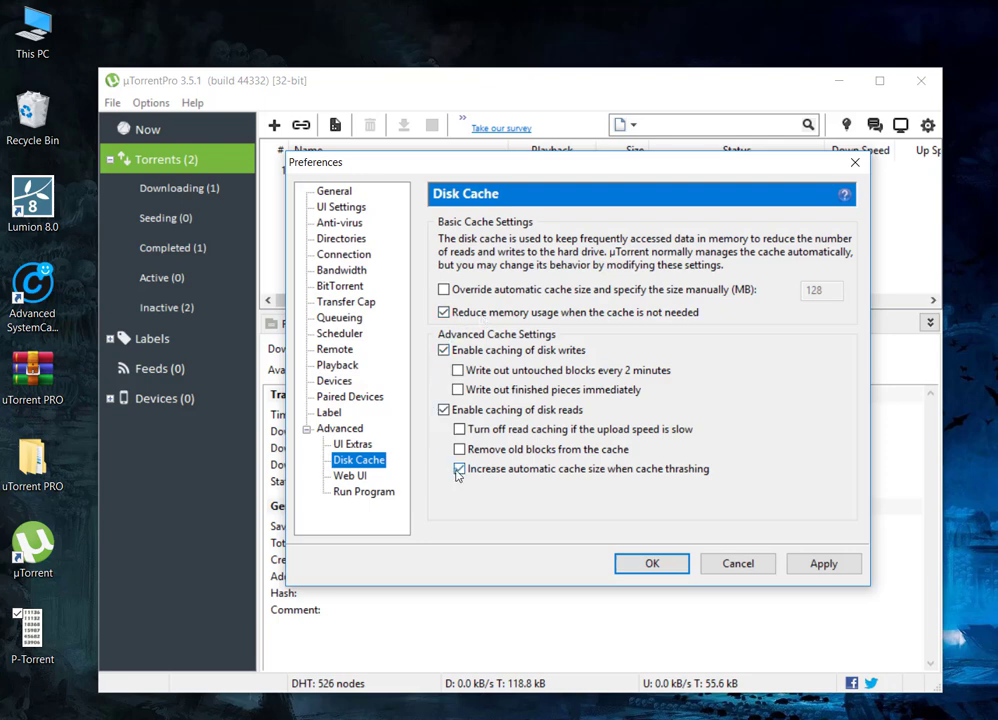
- Set the advanced option bt.allow_same_ip to True
left_click(340, 428)
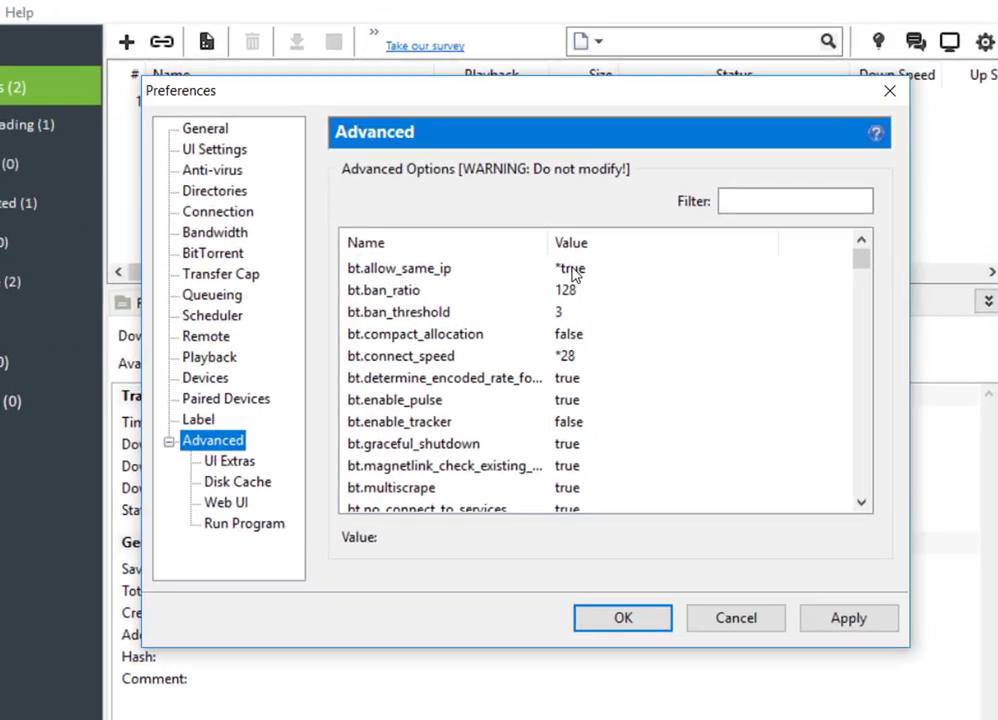
left_click(600, 295)
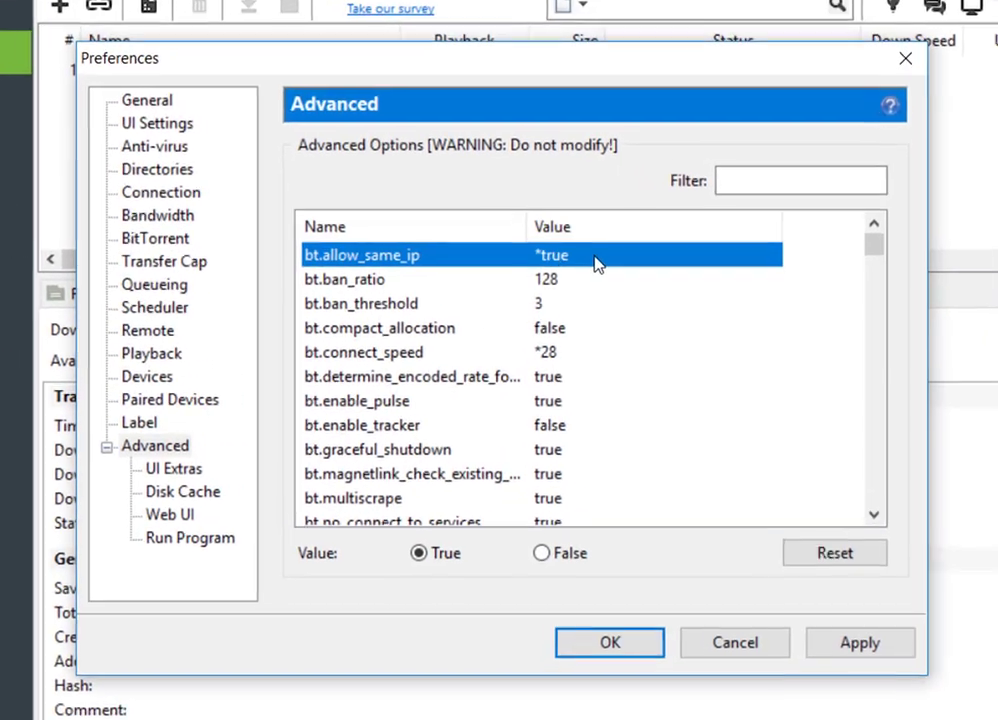
left_click(400, 562)
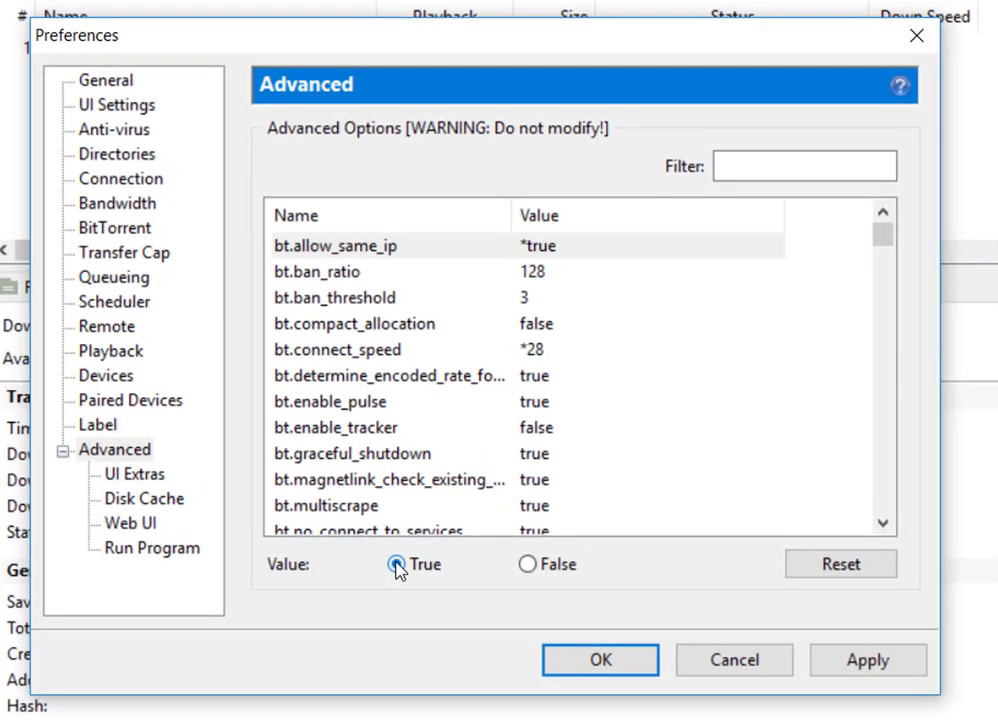
left_click(527, 564)
left_click(397, 564)
- Set the advanced option bt.connect_speed to 28
left_click(533, 350)
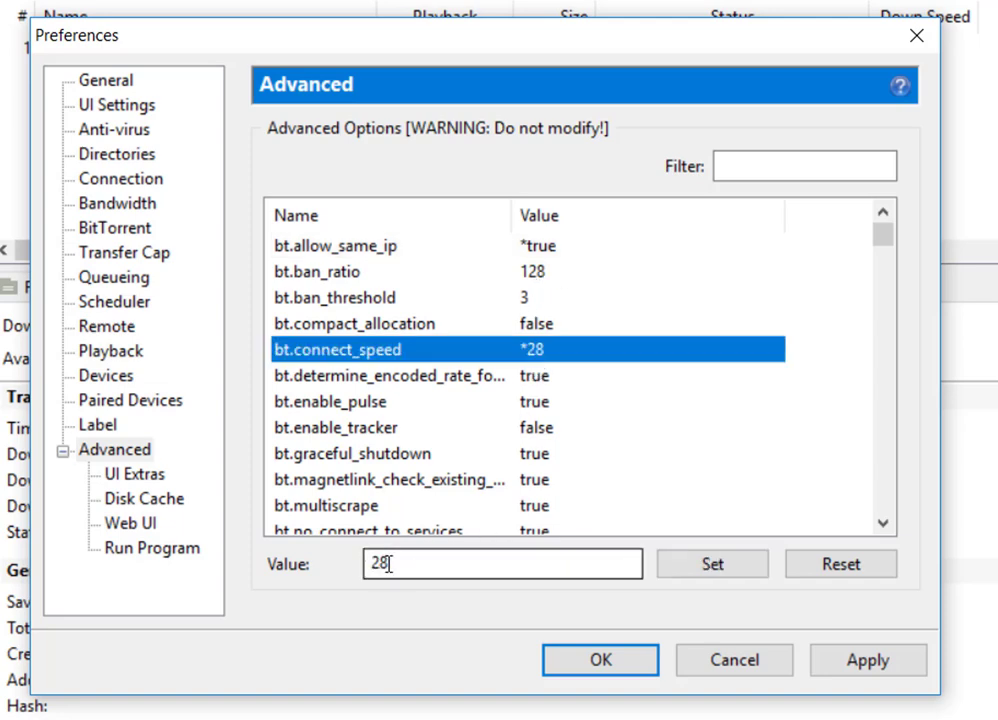
left_click(447, 566)
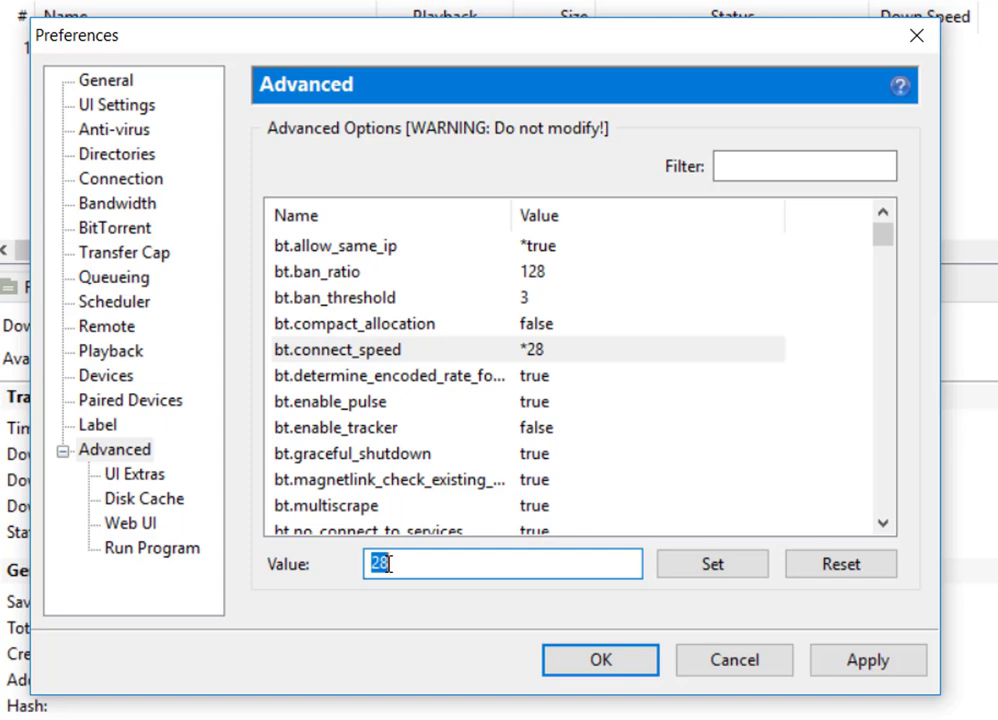
left_click(720, 568)
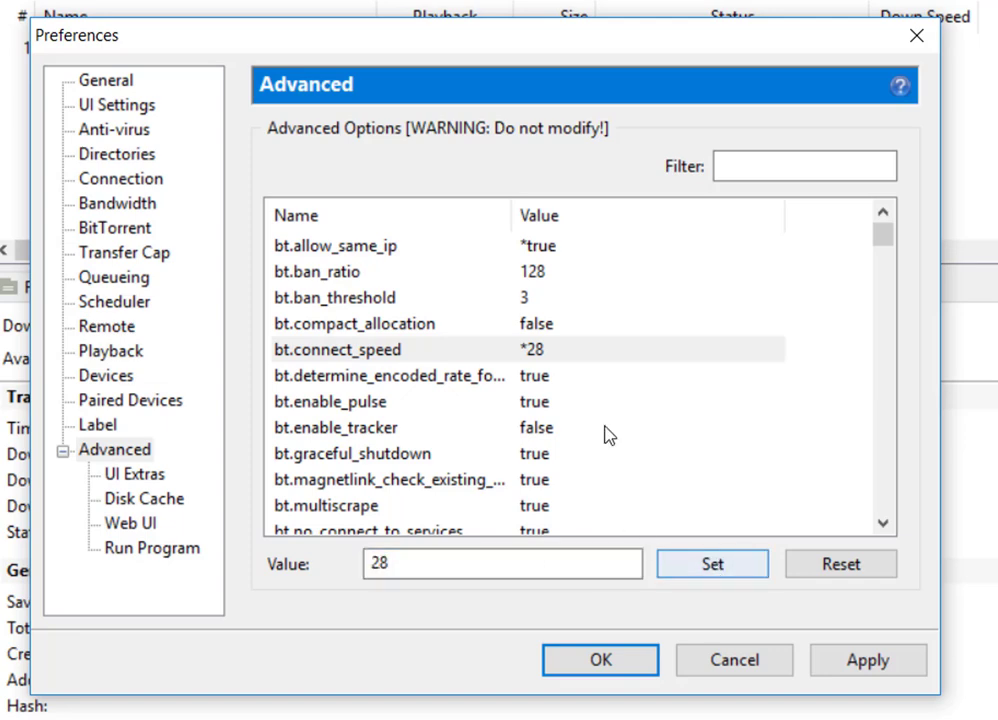
- Open the value of the advanced option bt.progressive_piece_span_mb for editing
scroll(597, 379, "down", 4)
left_click(490, 349)
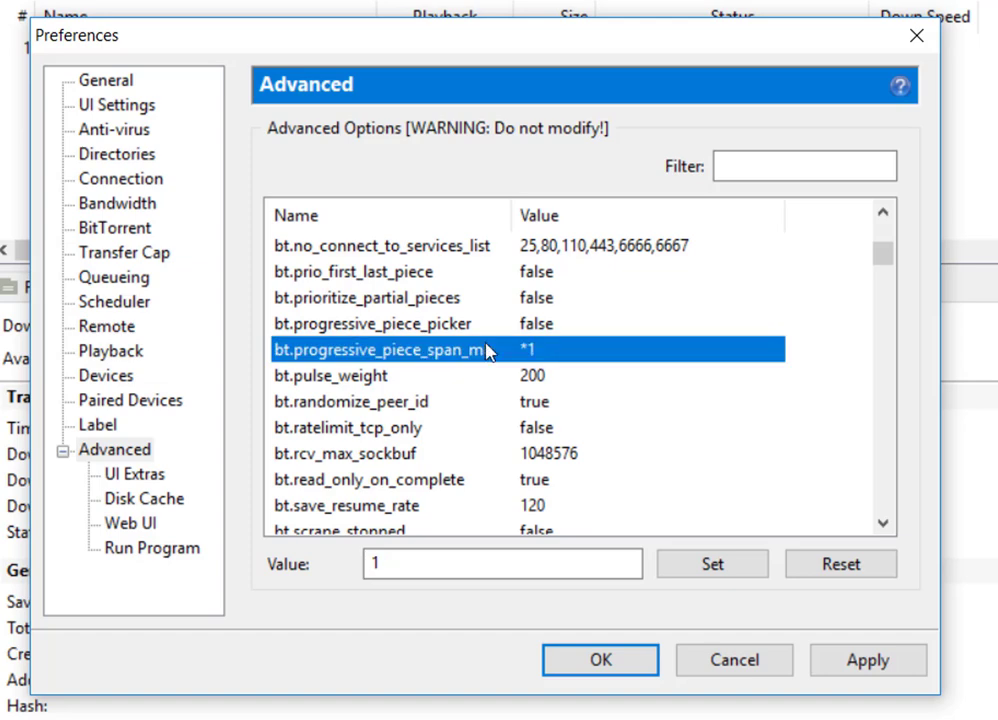
left_click(468, 562)
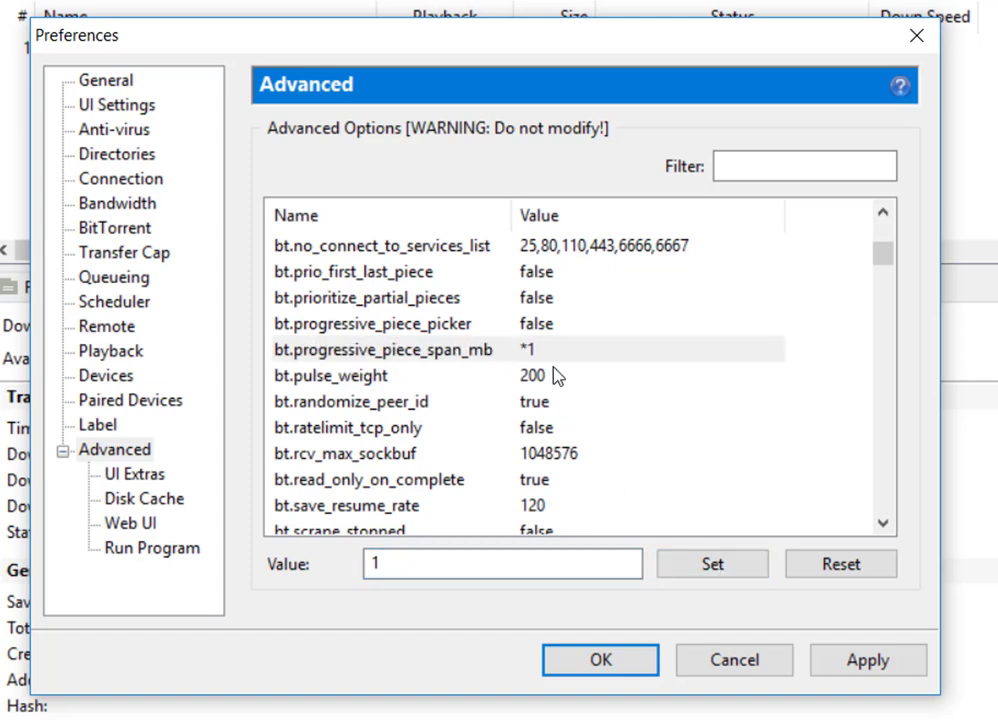
- Set the advanced option dht.rate to 2
scroll(555, 372, "down", 4)
scroll(550, 372, "down", 6)
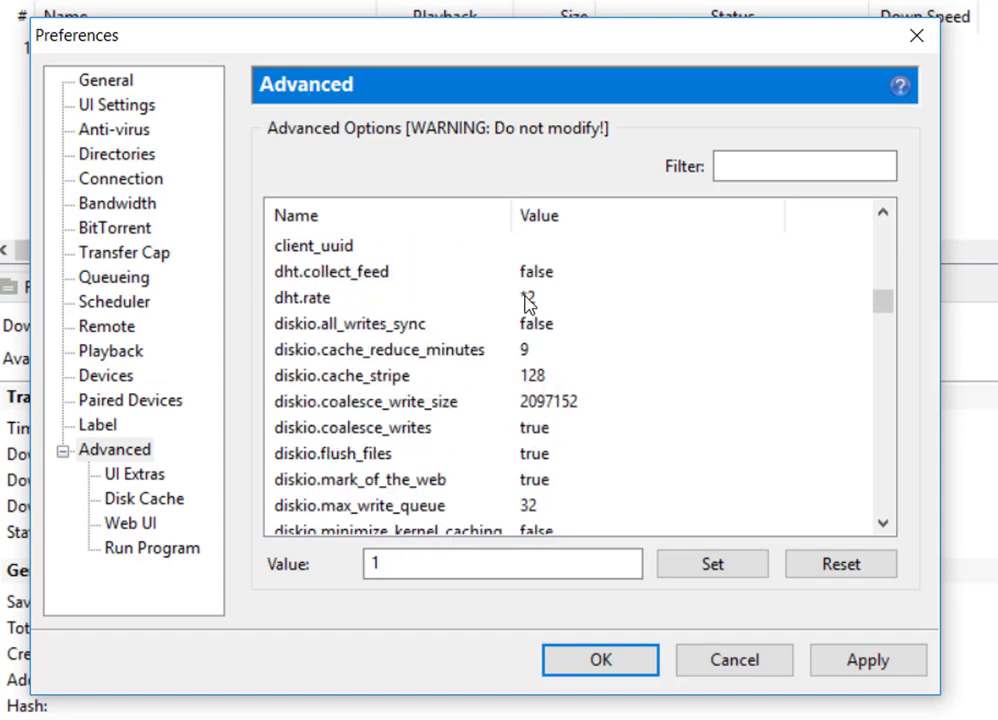
left_click(527, 300)
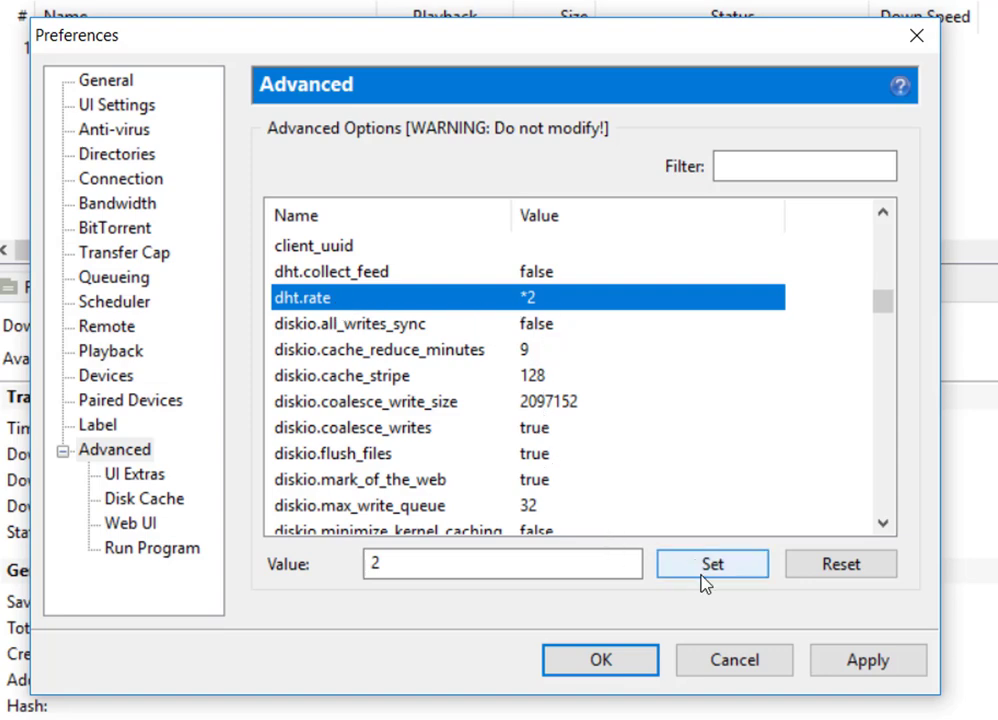
left_click(632, 563)
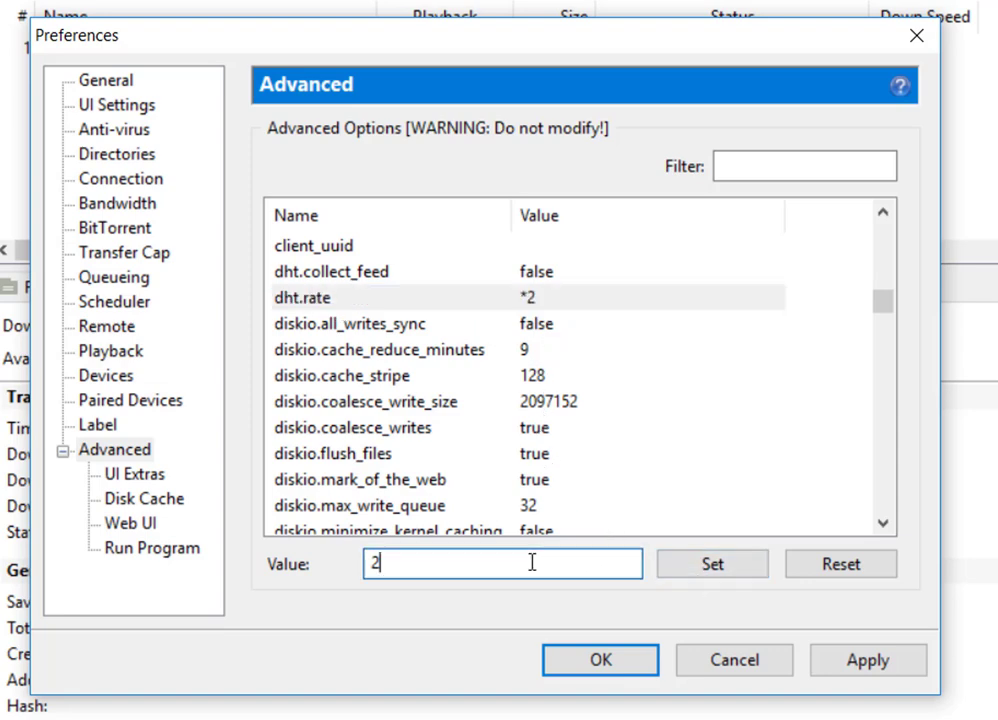
left_click(682, 566)
- Set the advanced option gui.onboarding to False and select the gui.show_notorrents_node option
scroll(522, 290, "down", 9)
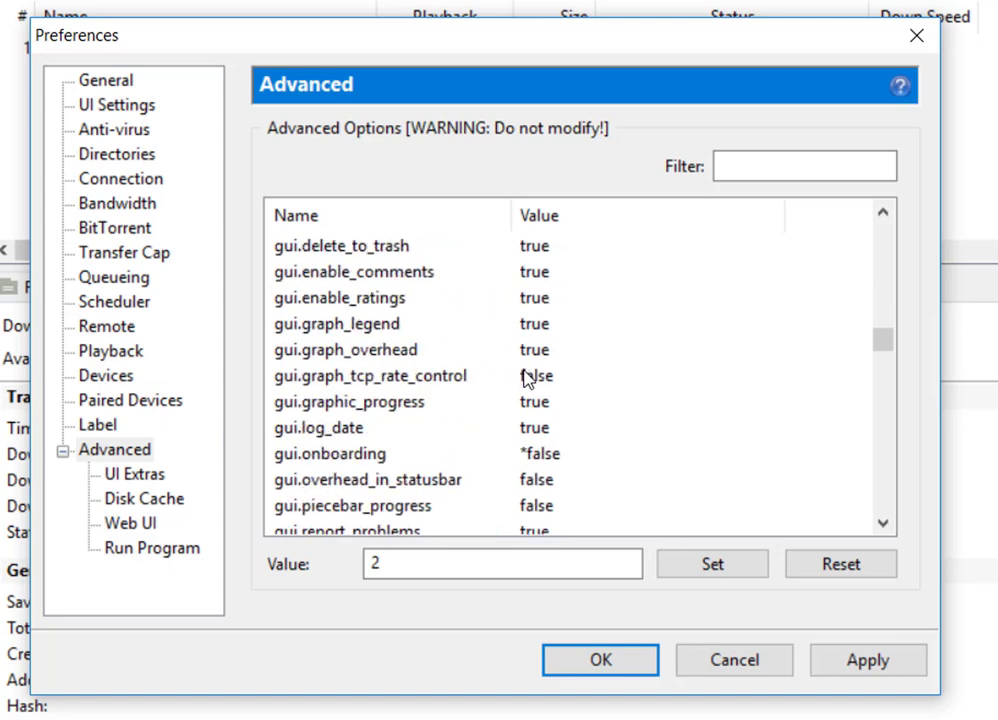
scroll(550, 385, "up", 1)
left_click(525, 455)
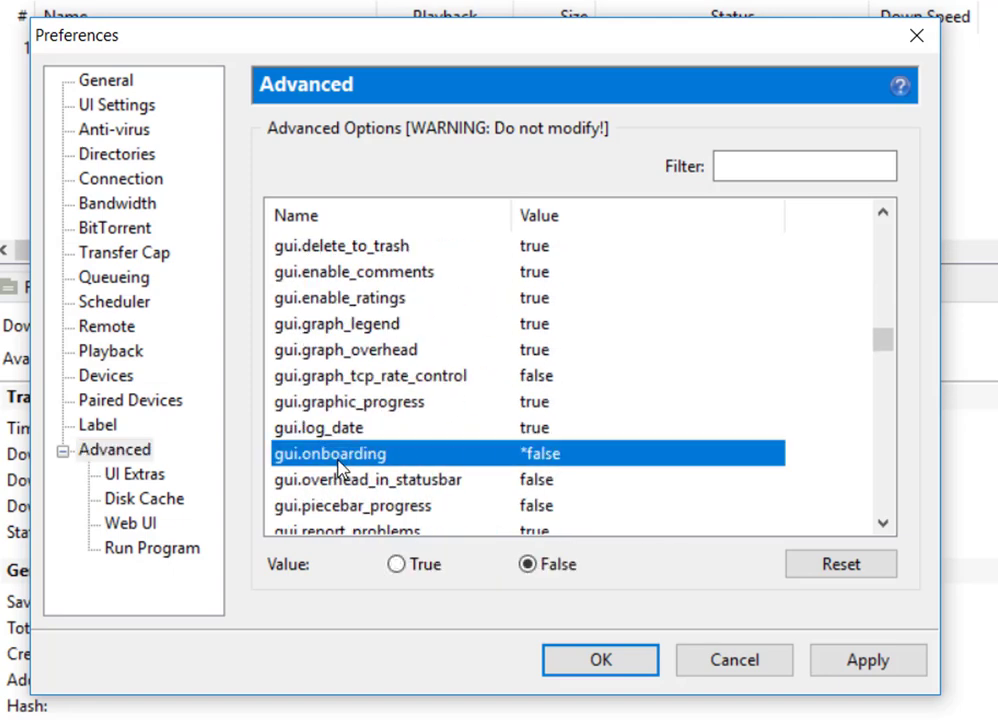
left_click(562, 568)
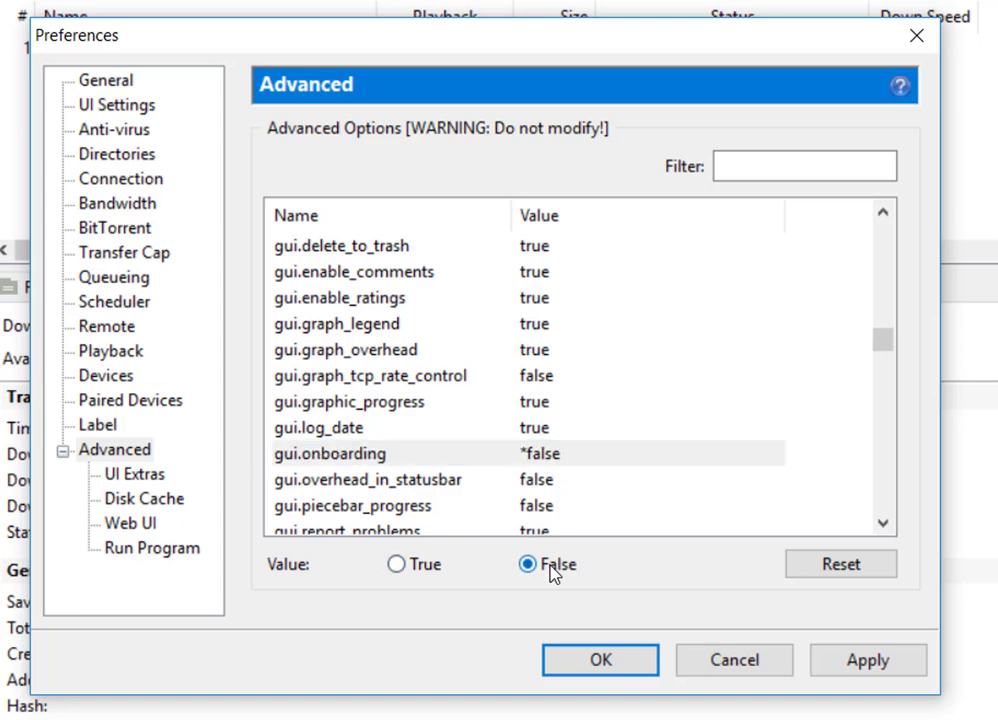
scroll(508, 417, "down", 2)
left_click(541, 455)
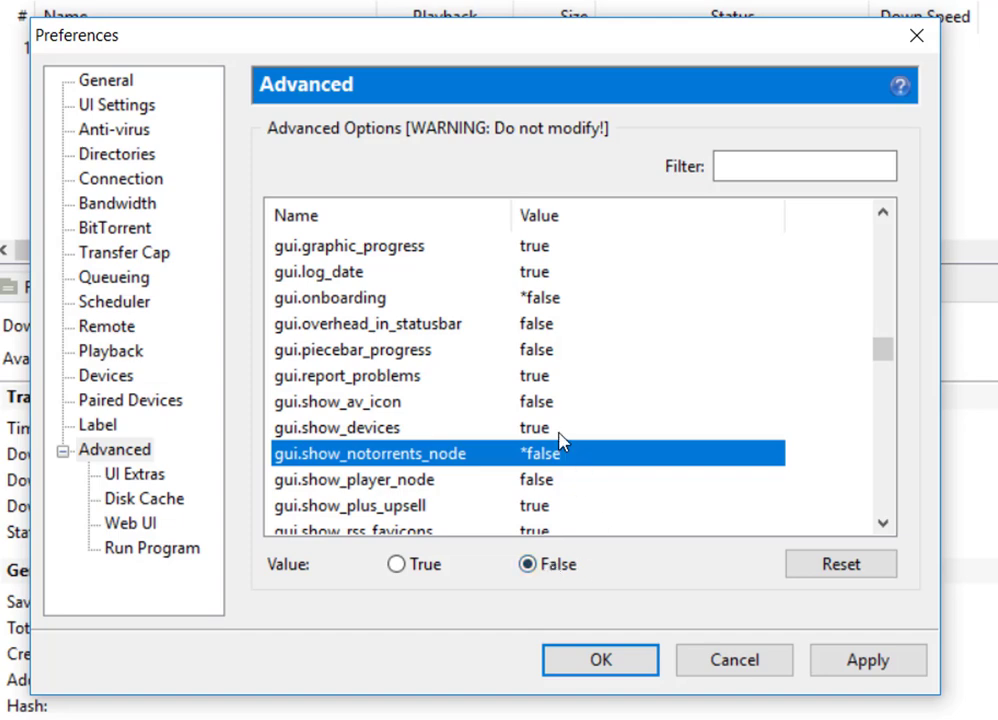
- Enter 50 as the value of the advanced option net.outgoing_port
scroll(537, 425, "down", 9)
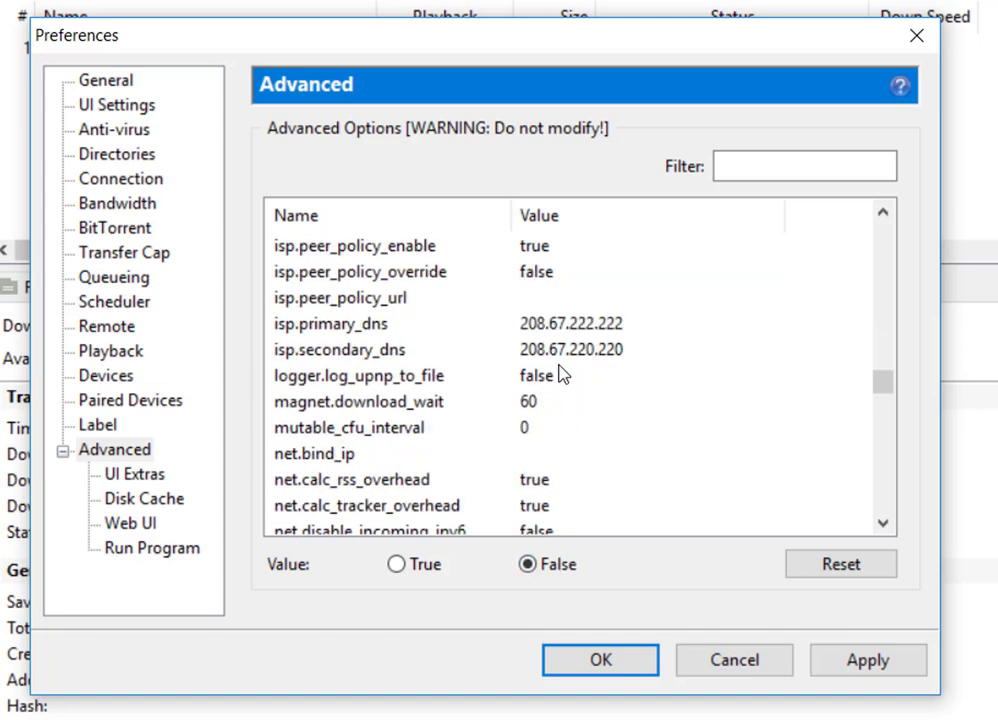
scroll(558, 374, "down", 3)
left_click(508, 330)
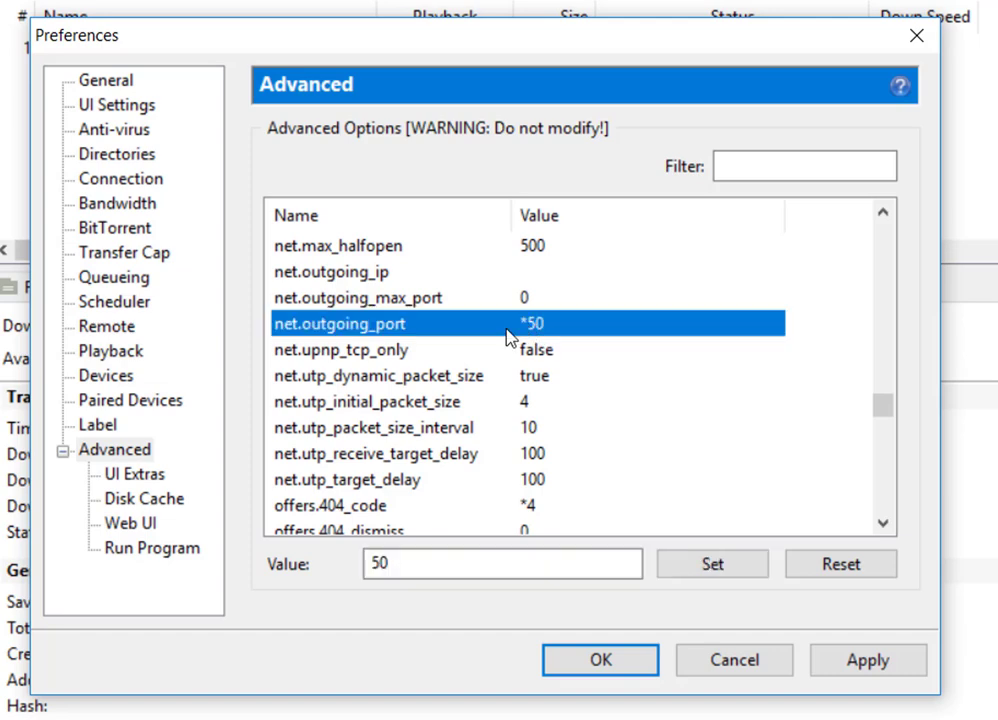
double_click(421, 564)
type("50")
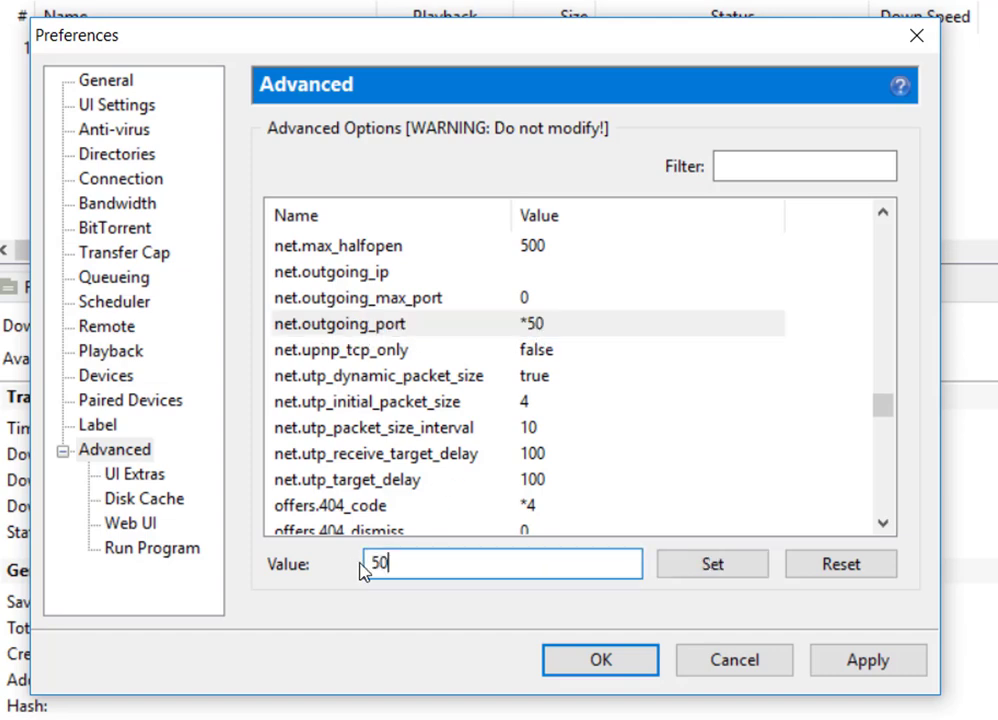
- Set the advanced option offers.404_code to 4
scroll(528, 350, "down", 2)
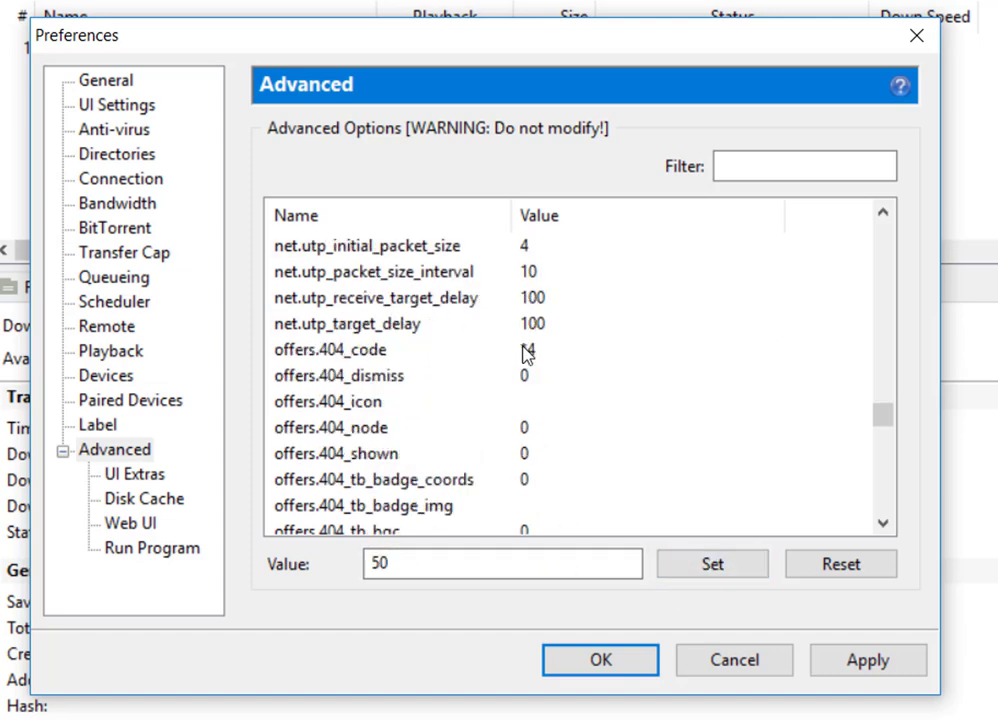
left_click(410, 352)
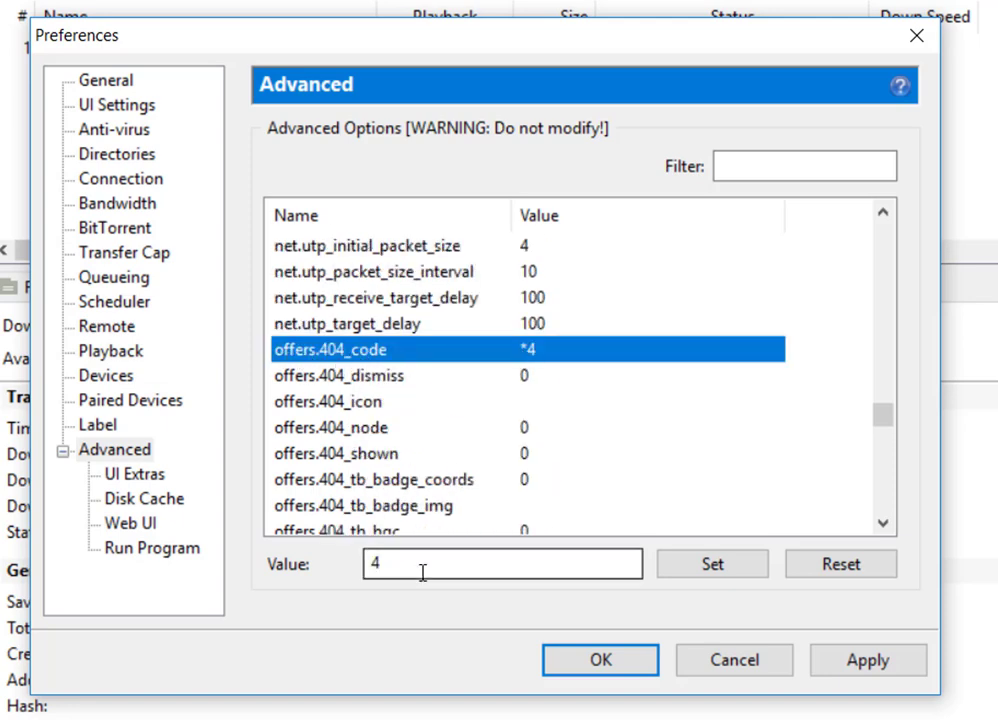
left_click(374, 566)
left_click(737, 565)
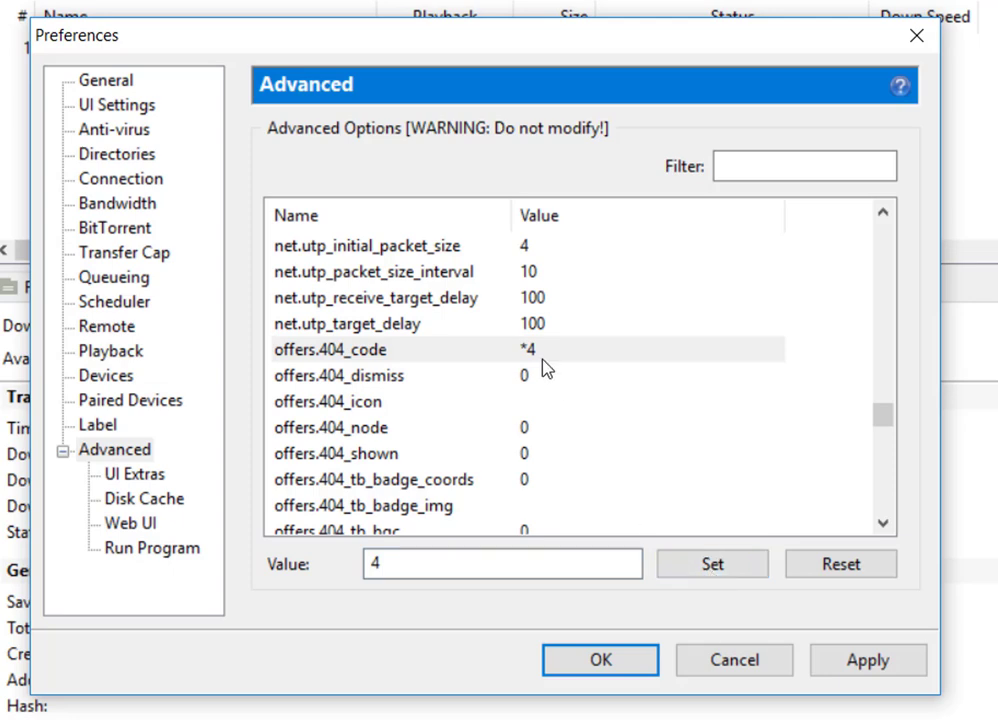
- Check the values of the offers.featured_content badge, notification and RSS-enable options in the advanced list
scroll(538, 368, "down", 3)
scroll(528, 430, "down", 2)
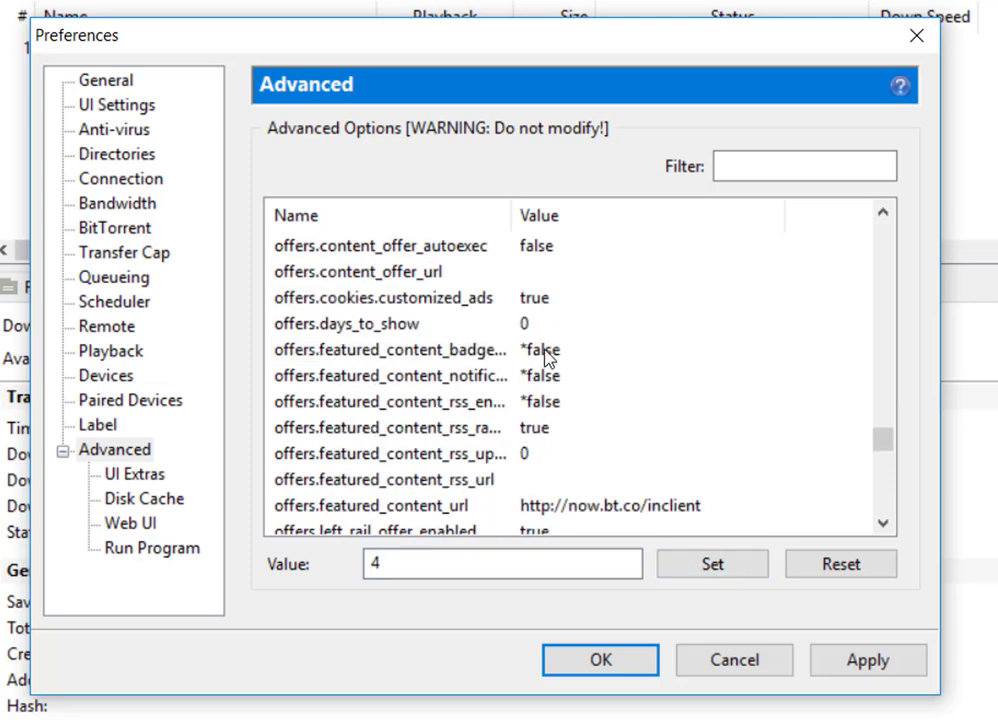
left_click(493, 355)
left_click(487, 377)
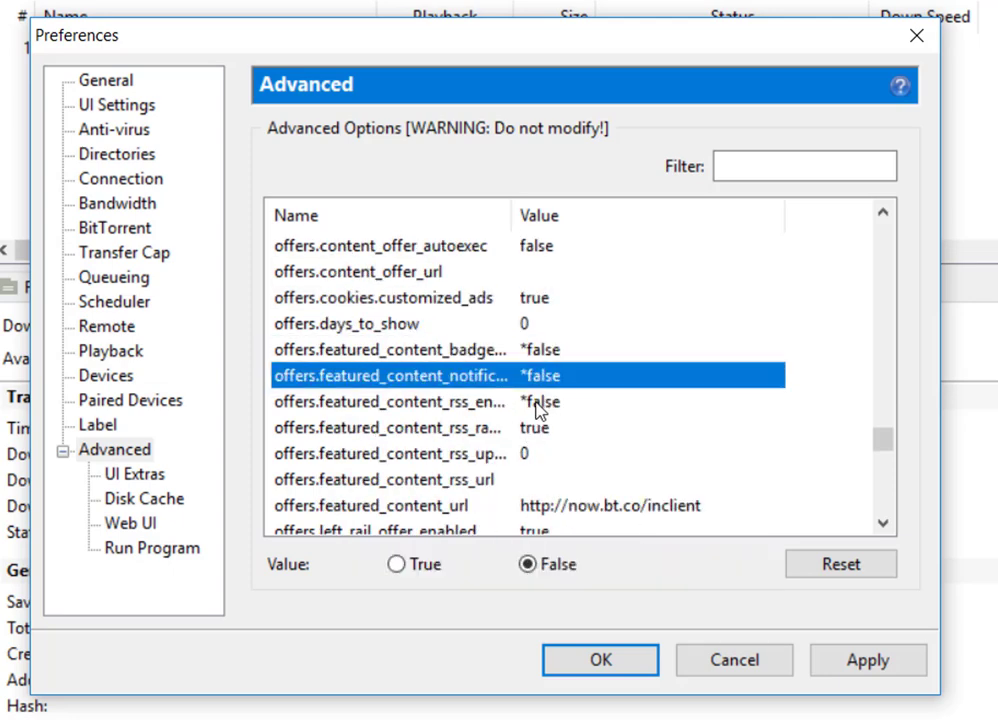
left_click(537, 403)
- Set the advanced option for the peer.disconnect_inactive interval to 125
scroll(530, 455, "down", 3)
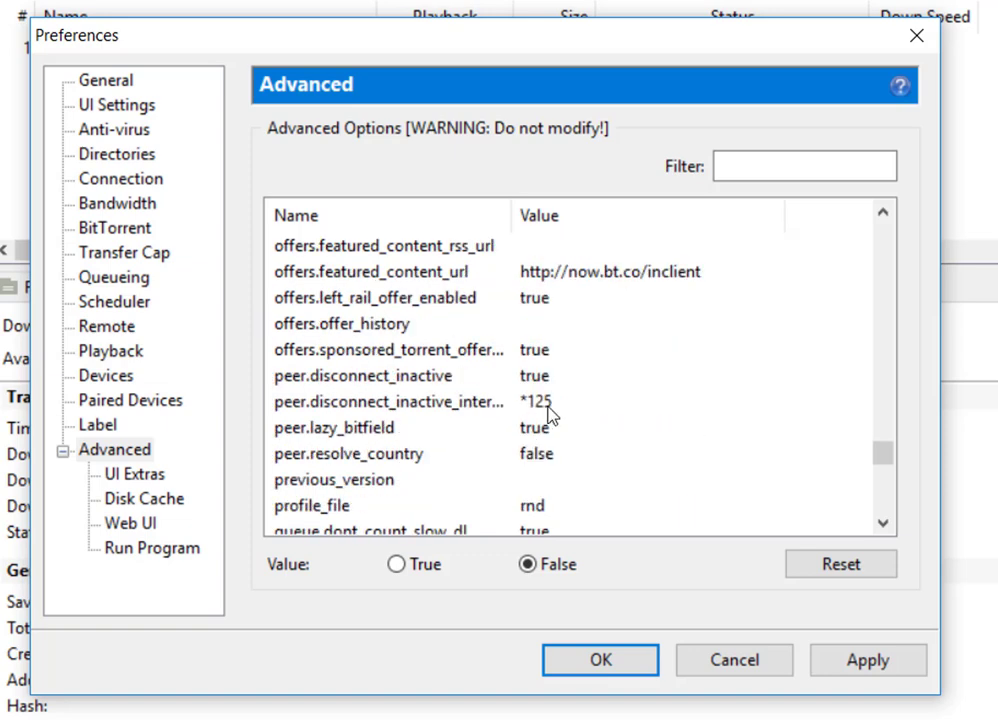
left_click(548, 408)
left_click(408, 564)
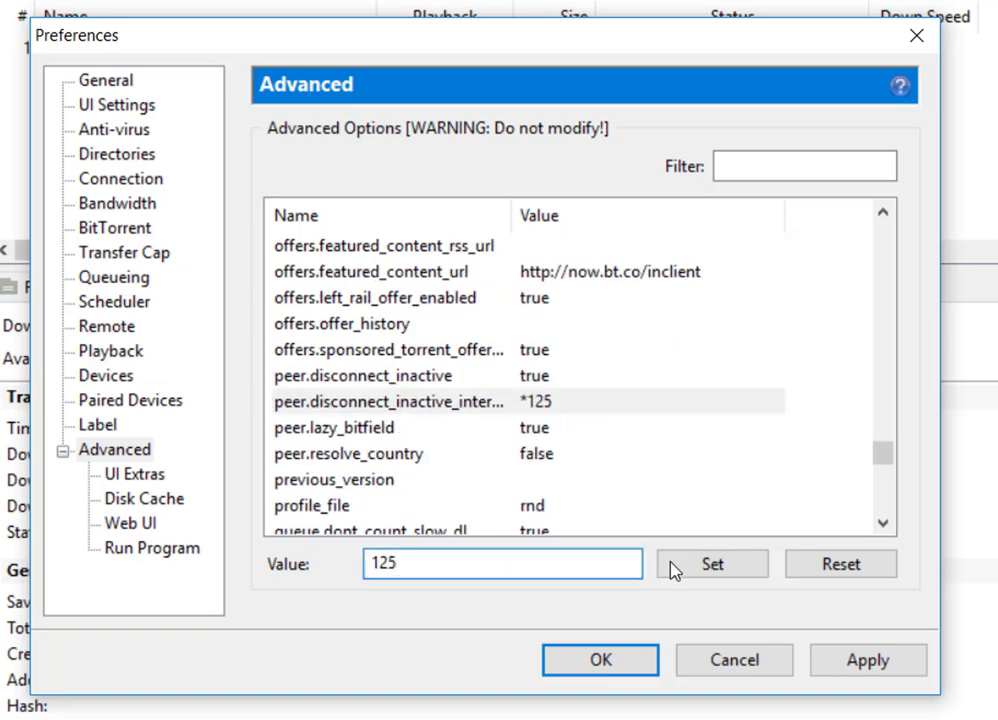
left_click(695, 566)
- Set the advanced option rss.update_interval to 20
scroll(515, 404, "down", 4)
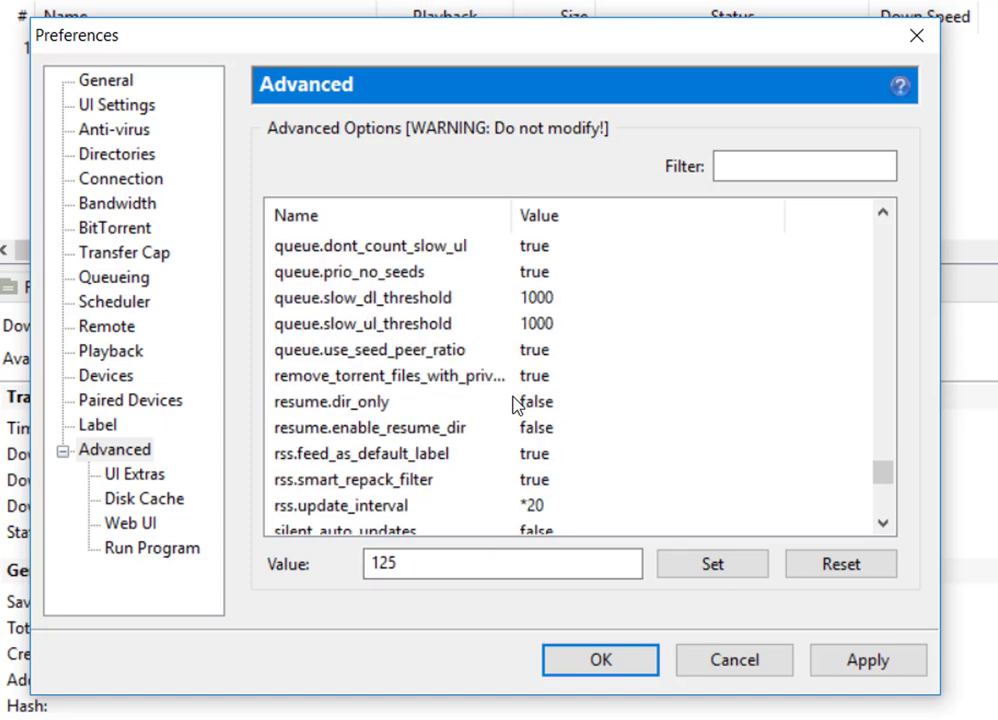
scroll(500, 390, "down", 4)
scroll(488, 376, "up", 2)
left_click(360, 350)
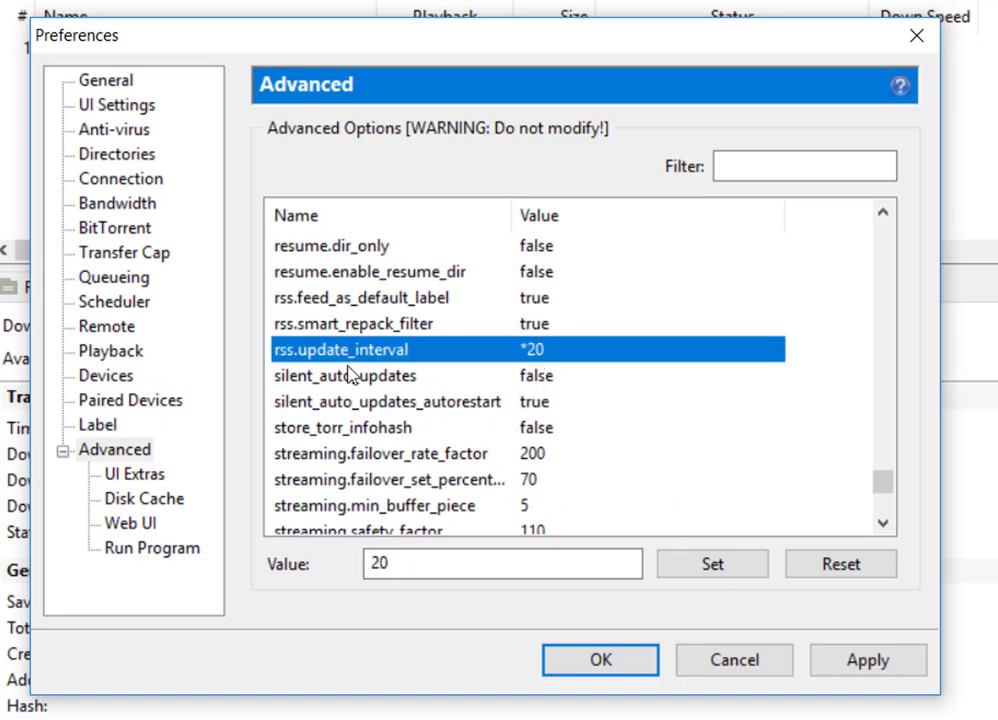
left_click(425, 559)
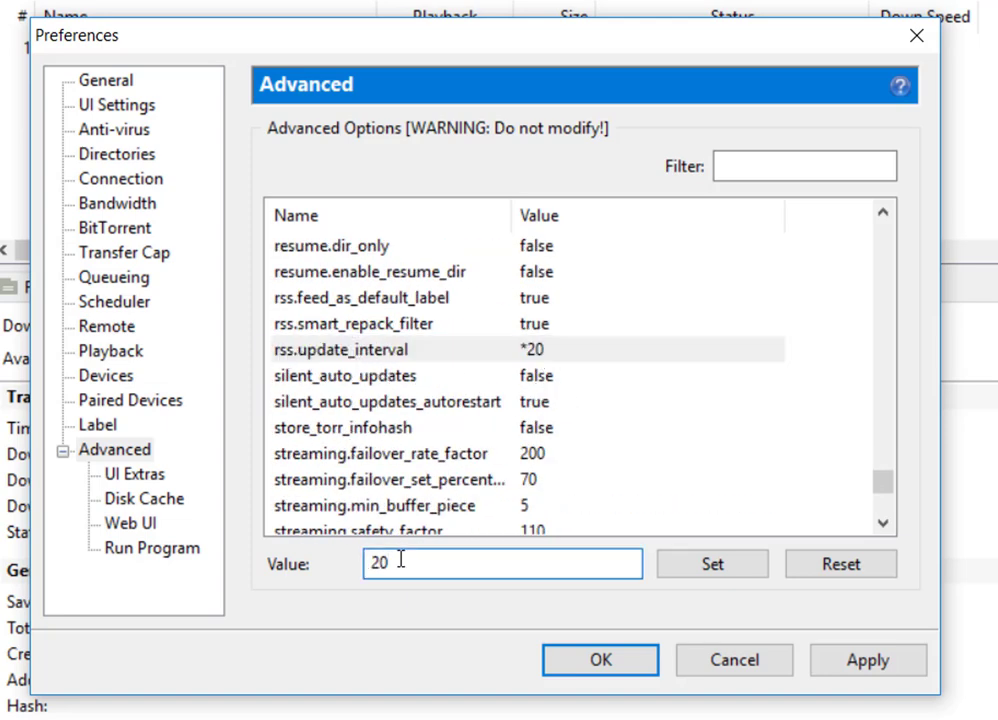
left_click(706, 564)
- Apply and confirm the preference changes, and close the µTorrent window
scroll(600, 399, "down", 3)
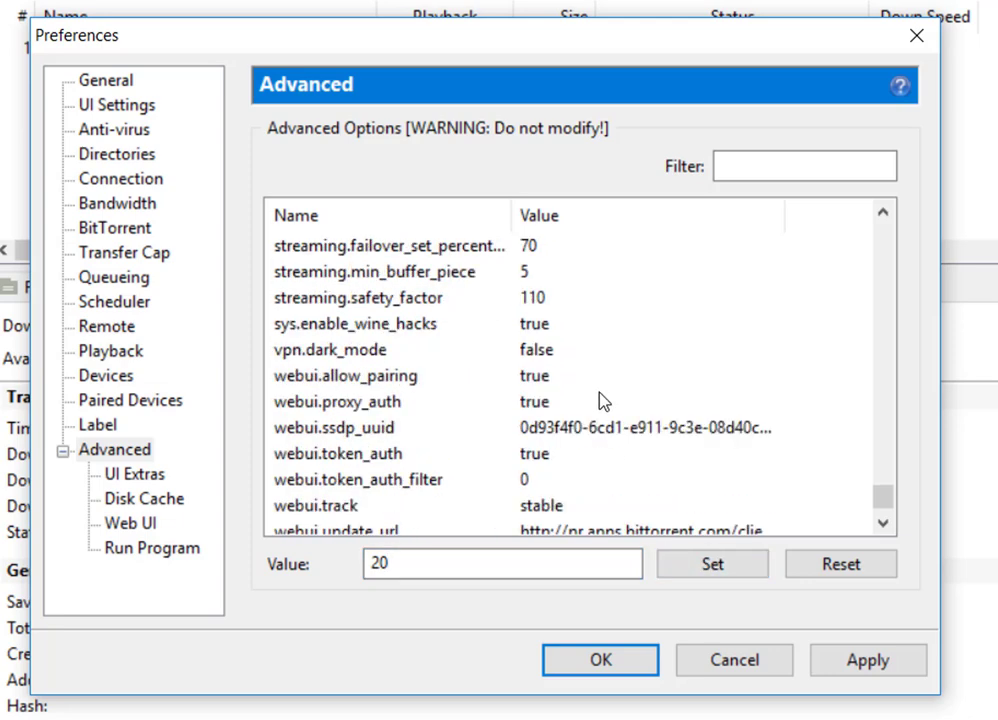
scroll(603, 401, "down", 1)
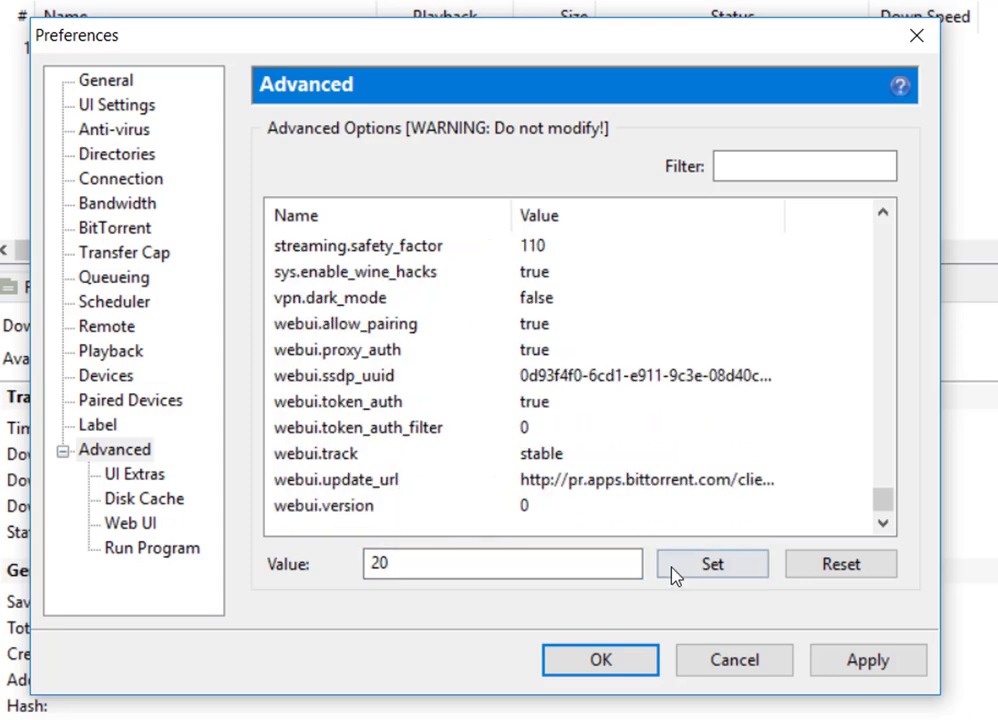
left_click(847, 662)
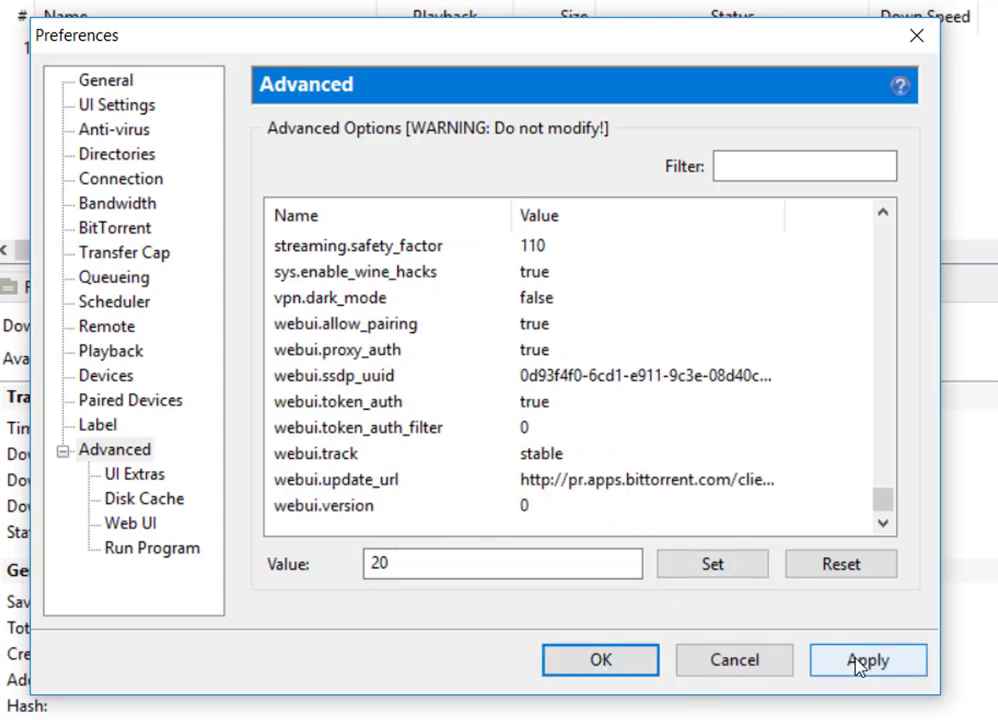
left_click(598, 661)
left_click(319, 205)
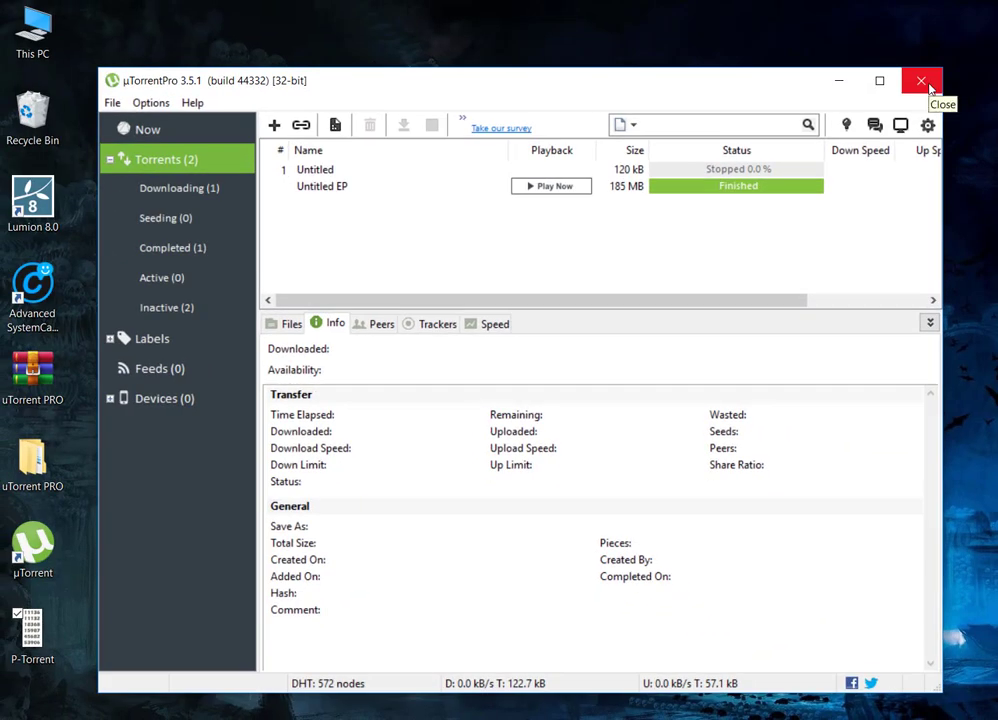
left_click(929, 88)
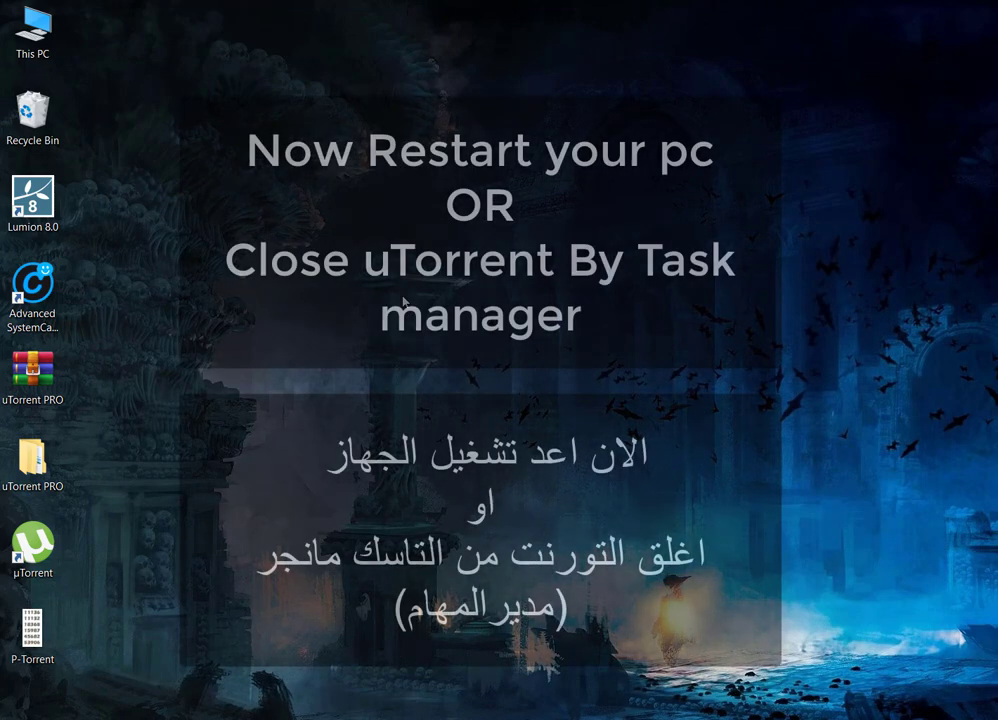
right_click(204, 297)
left_click(365, 375)
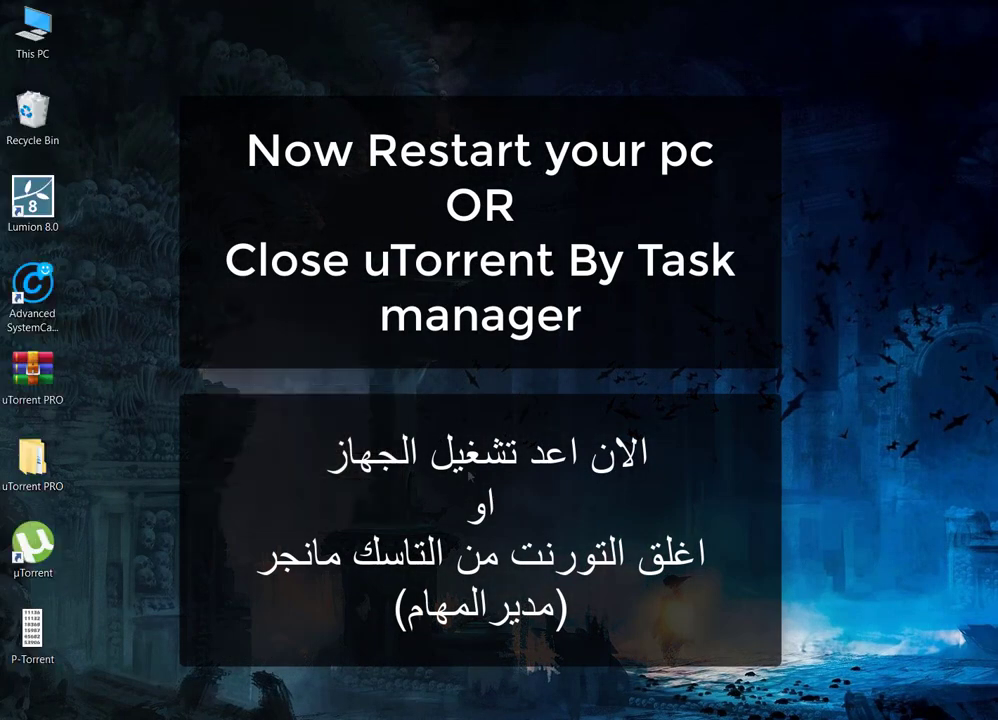